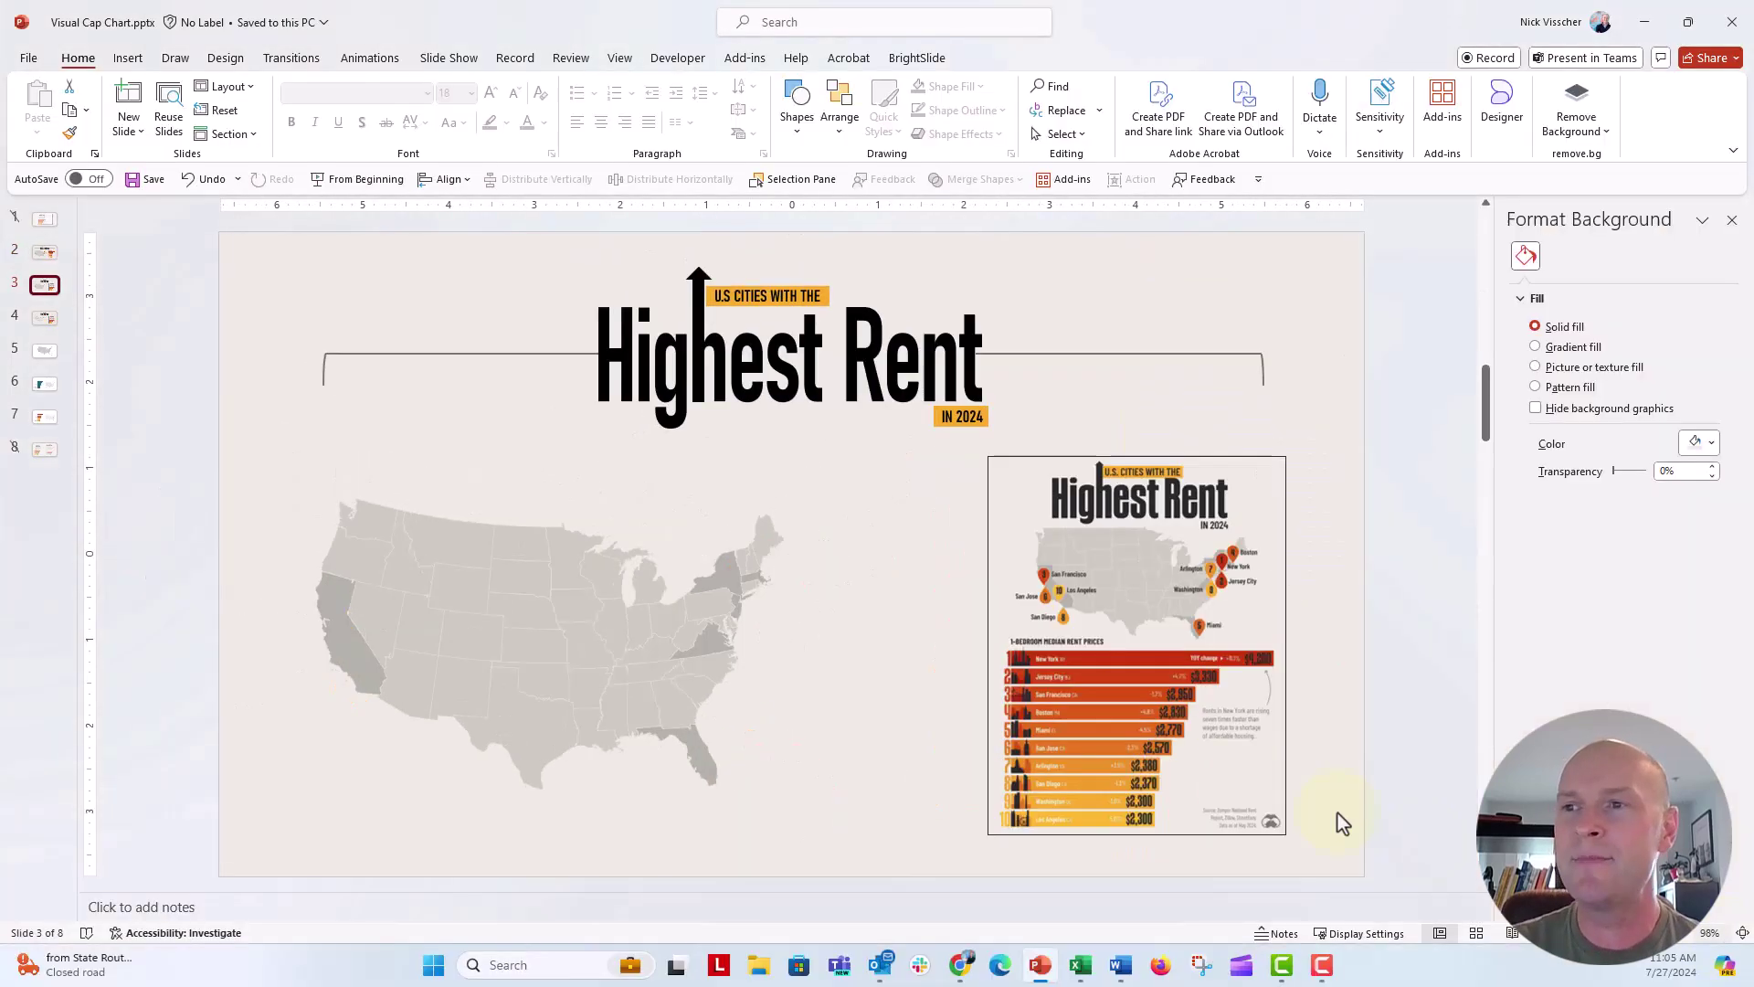
Duplicate the US map chart's Chart Area with Ctrl+D and align the copy over the original
click(457, 527)
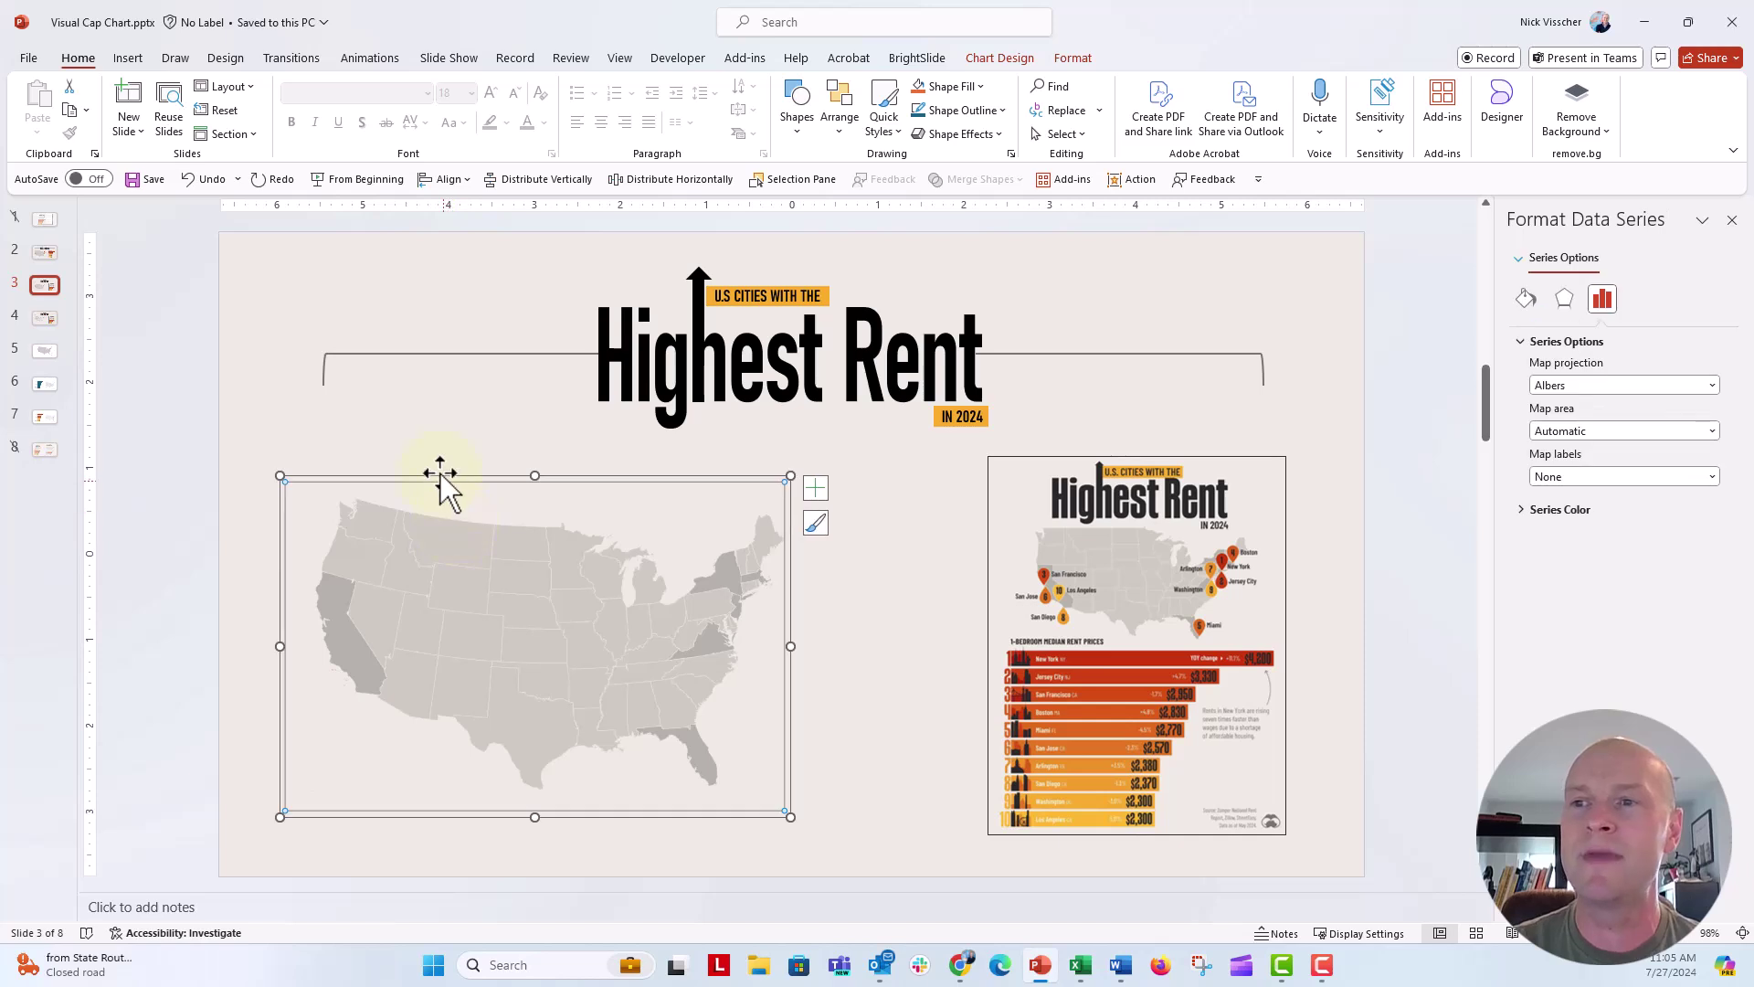
click(440, 475)
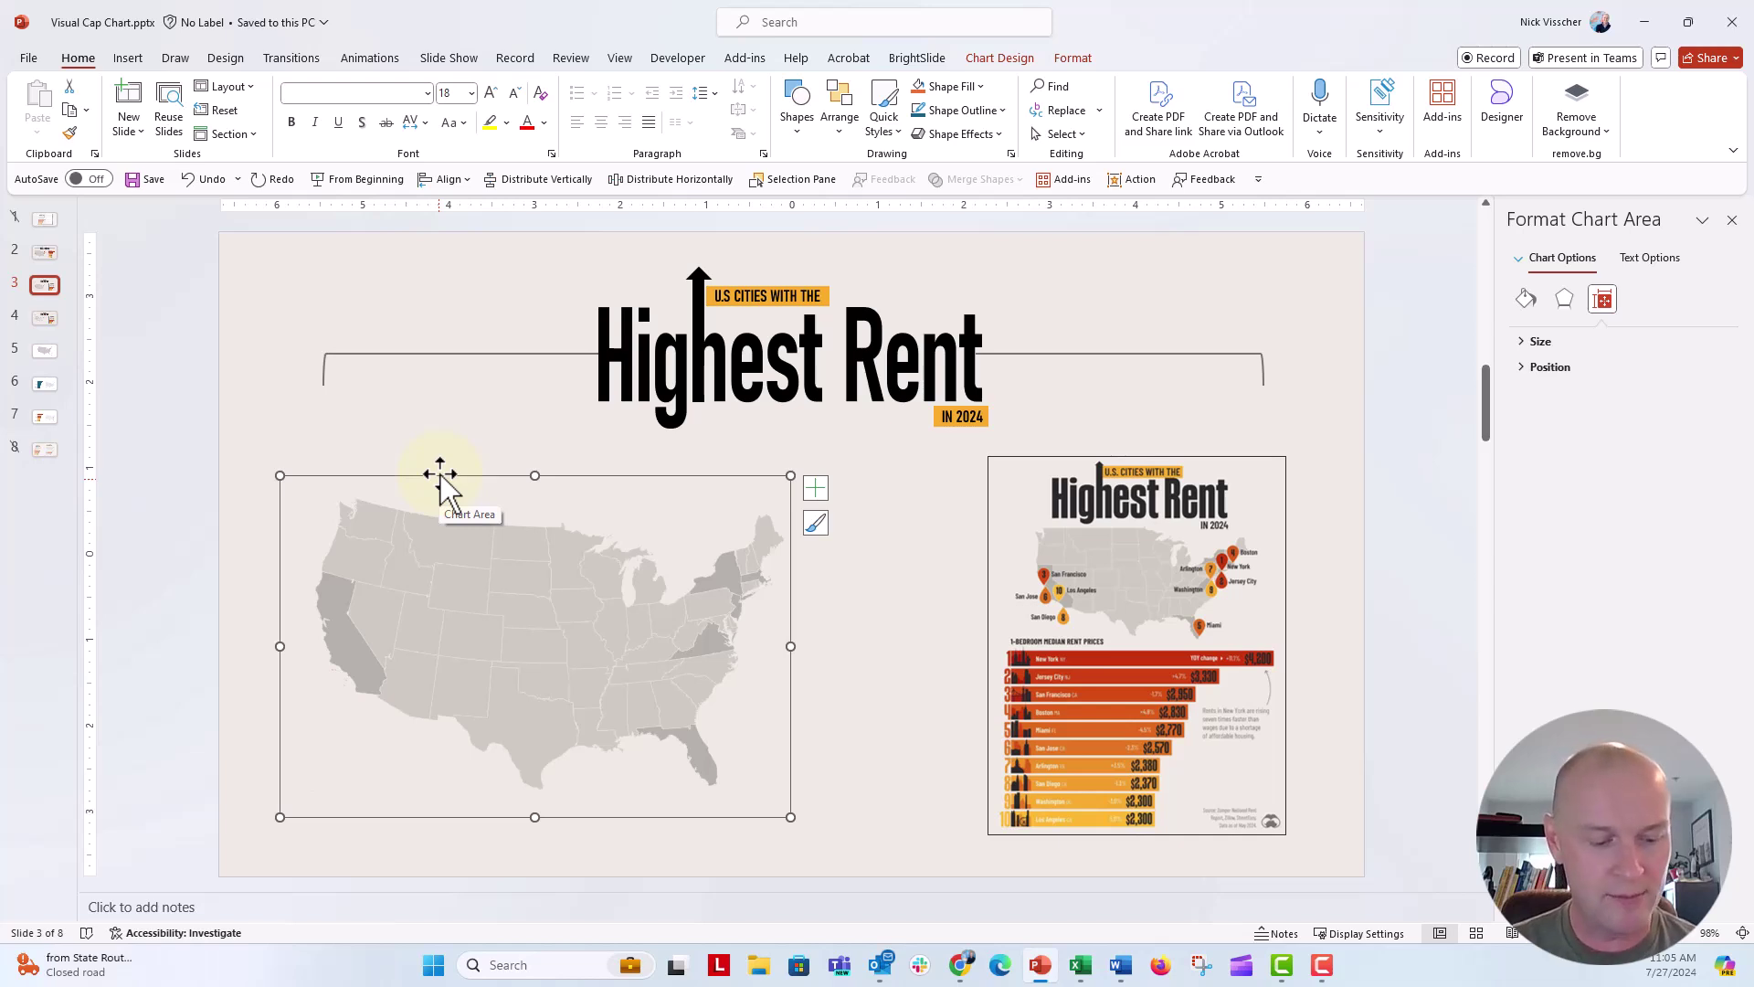
key(ctrl+d)
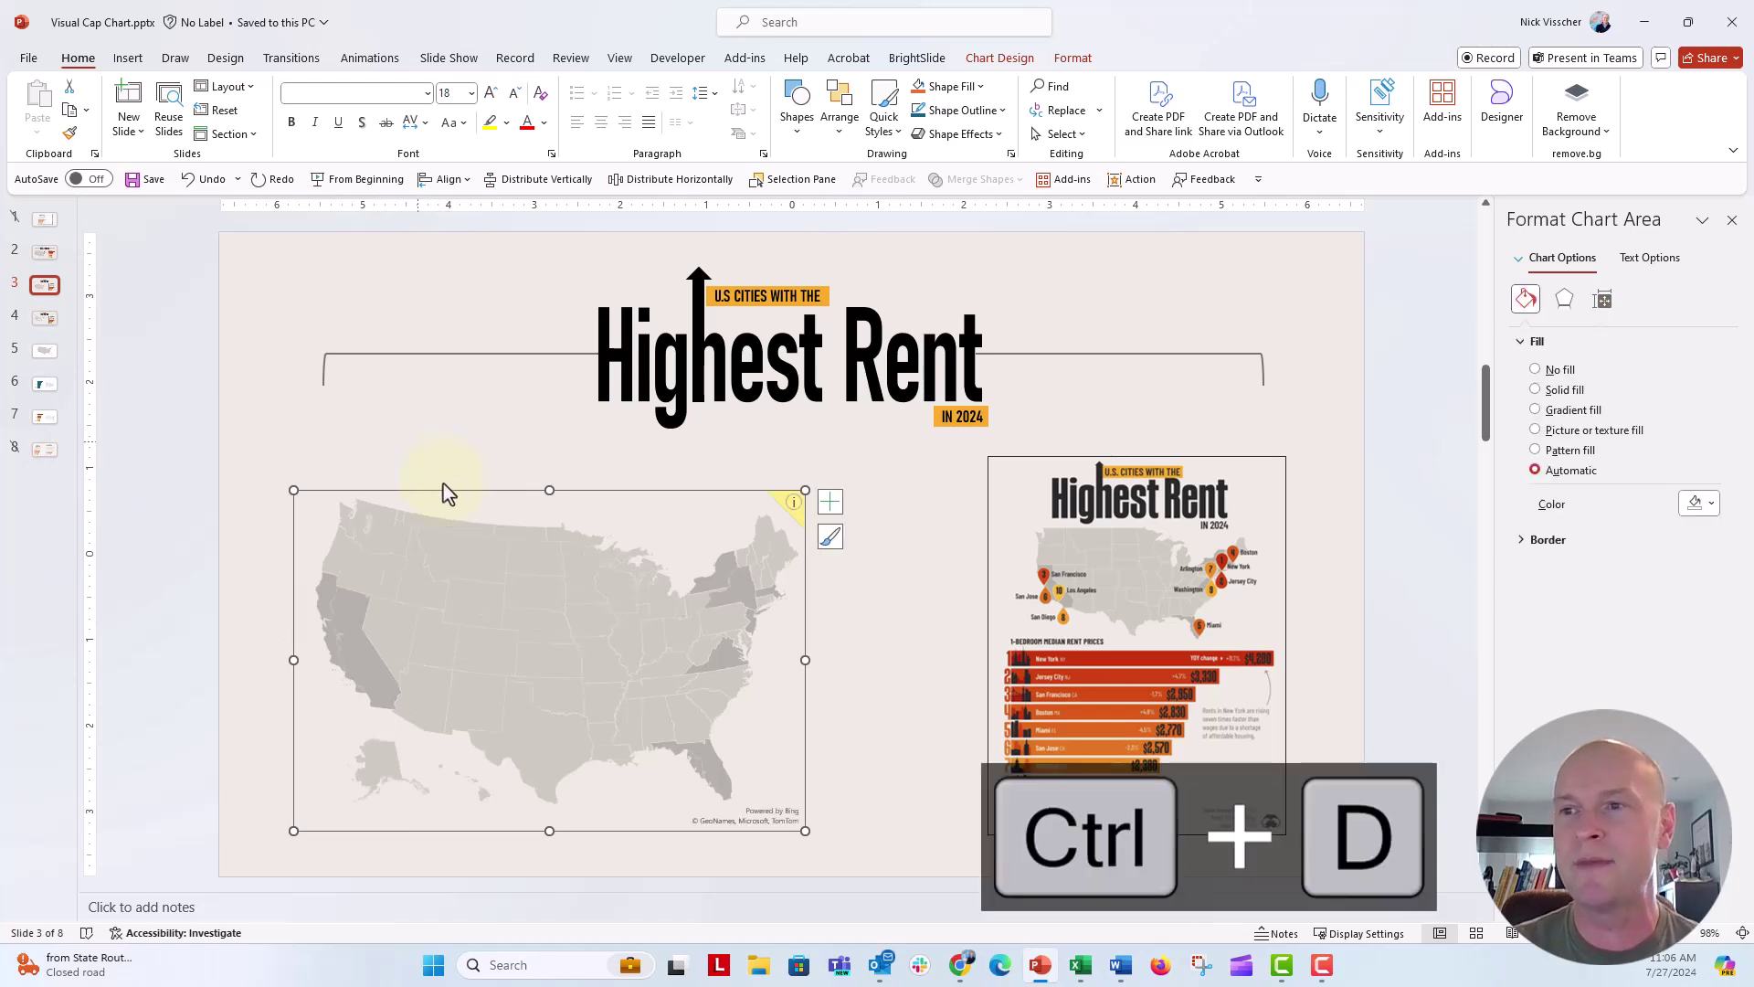
drag(448, 491, 436, 479)
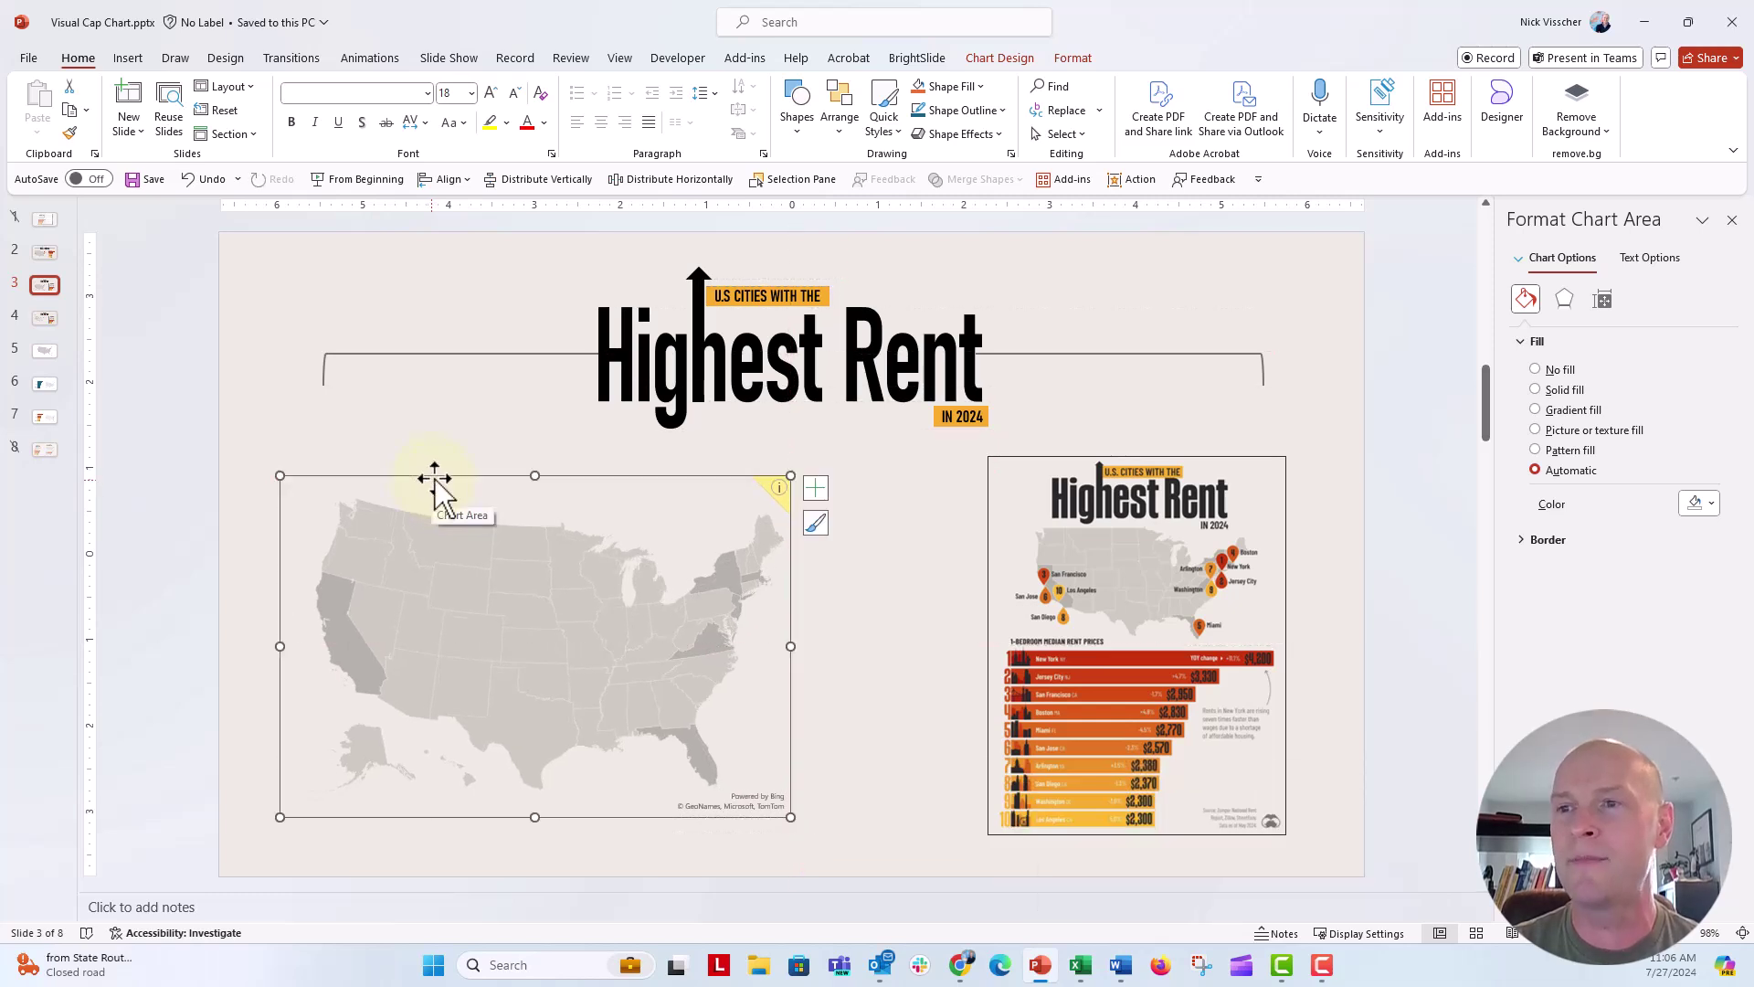
Open the map chart's data in Excel and maximize it, showing seven states each valued 8
right_click(492, 594)
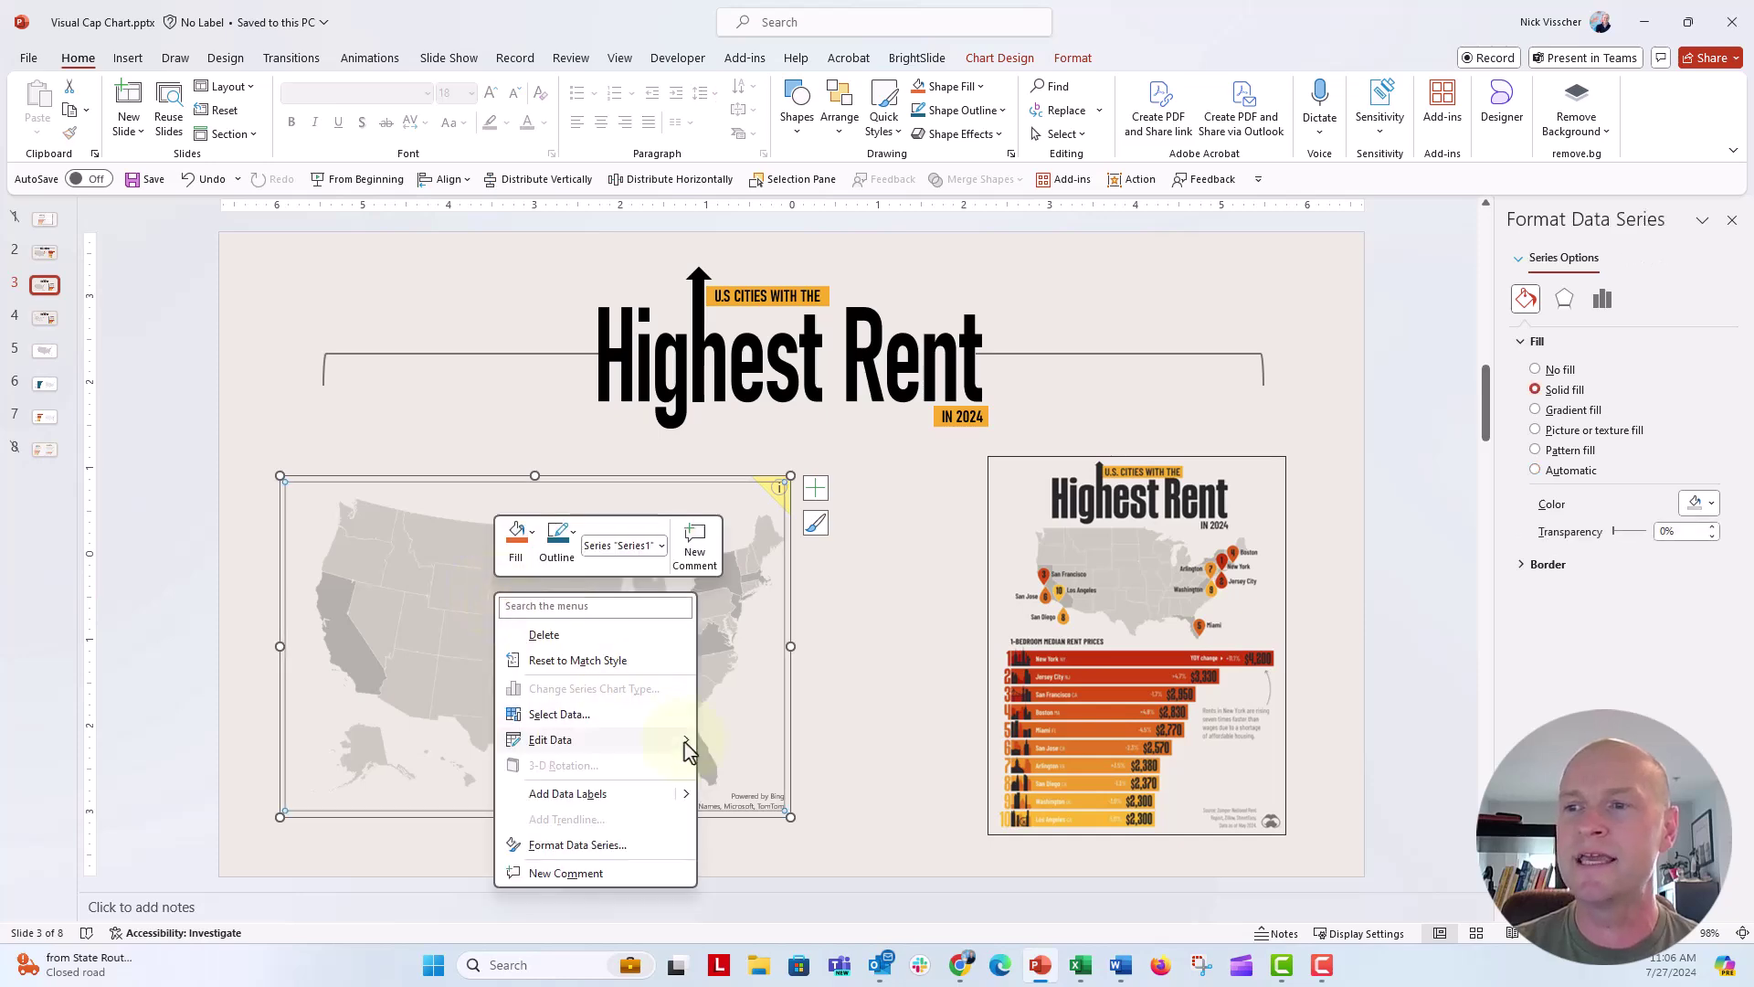
mouse_move(683, 740)
click(766, 777)
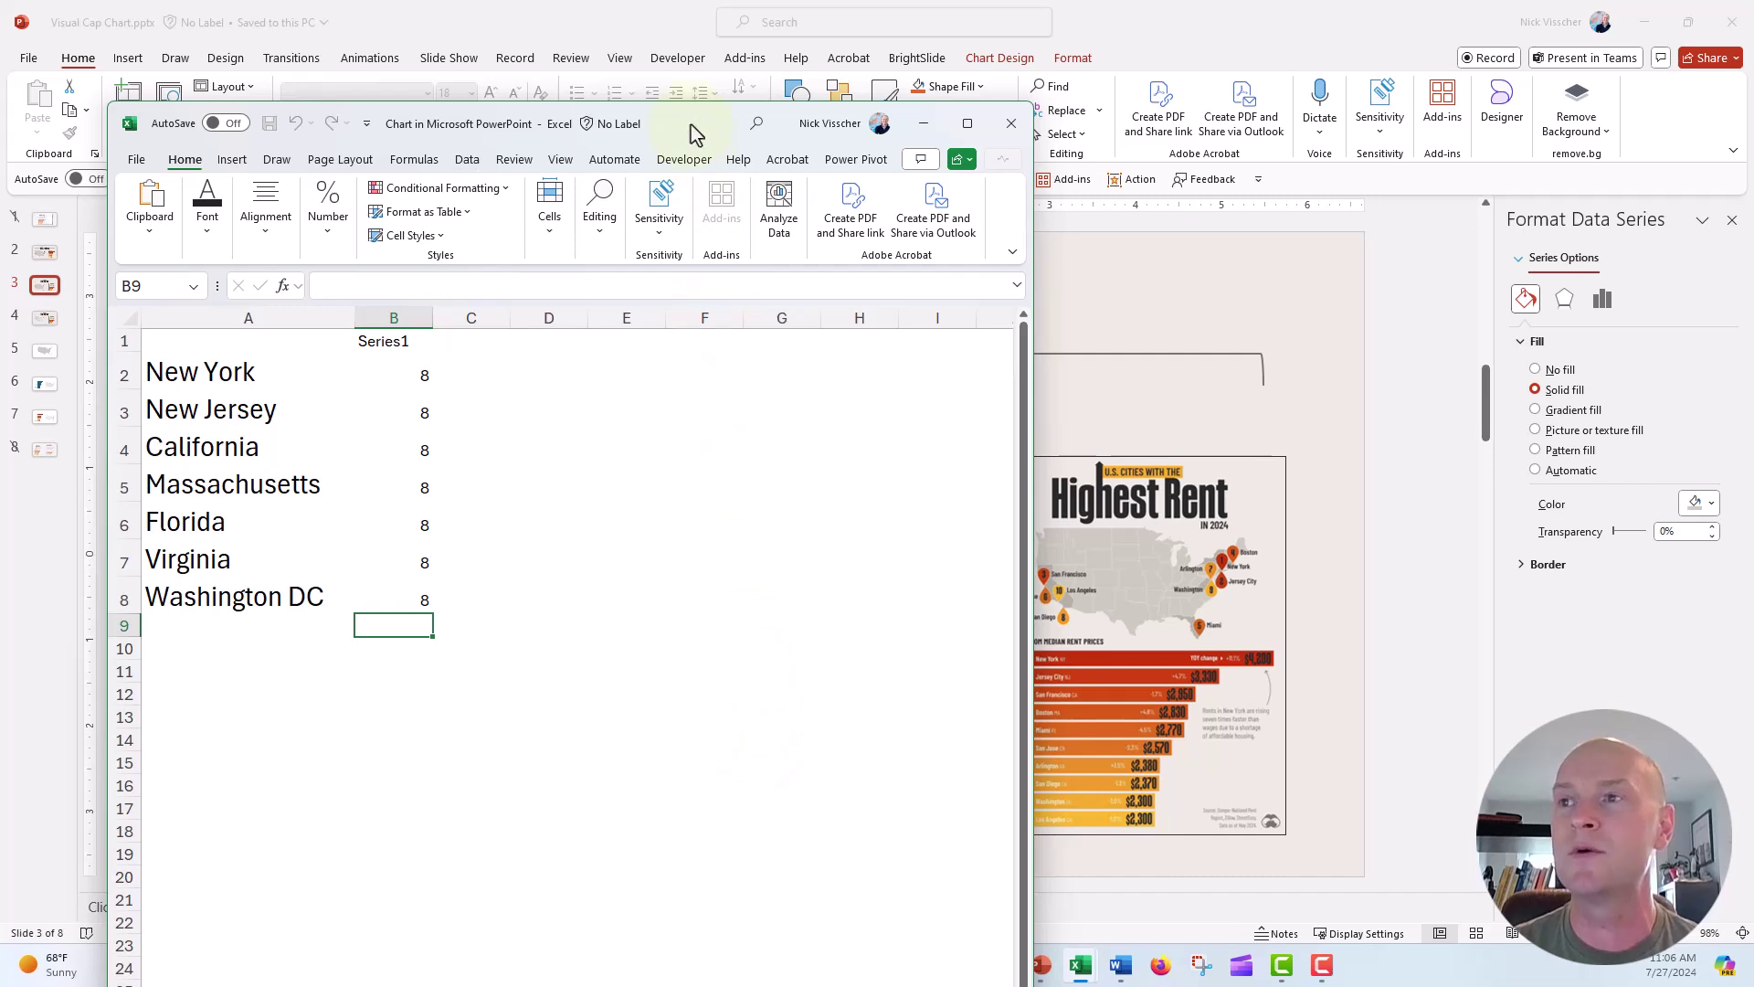
drag(695, 127, 748, 66)
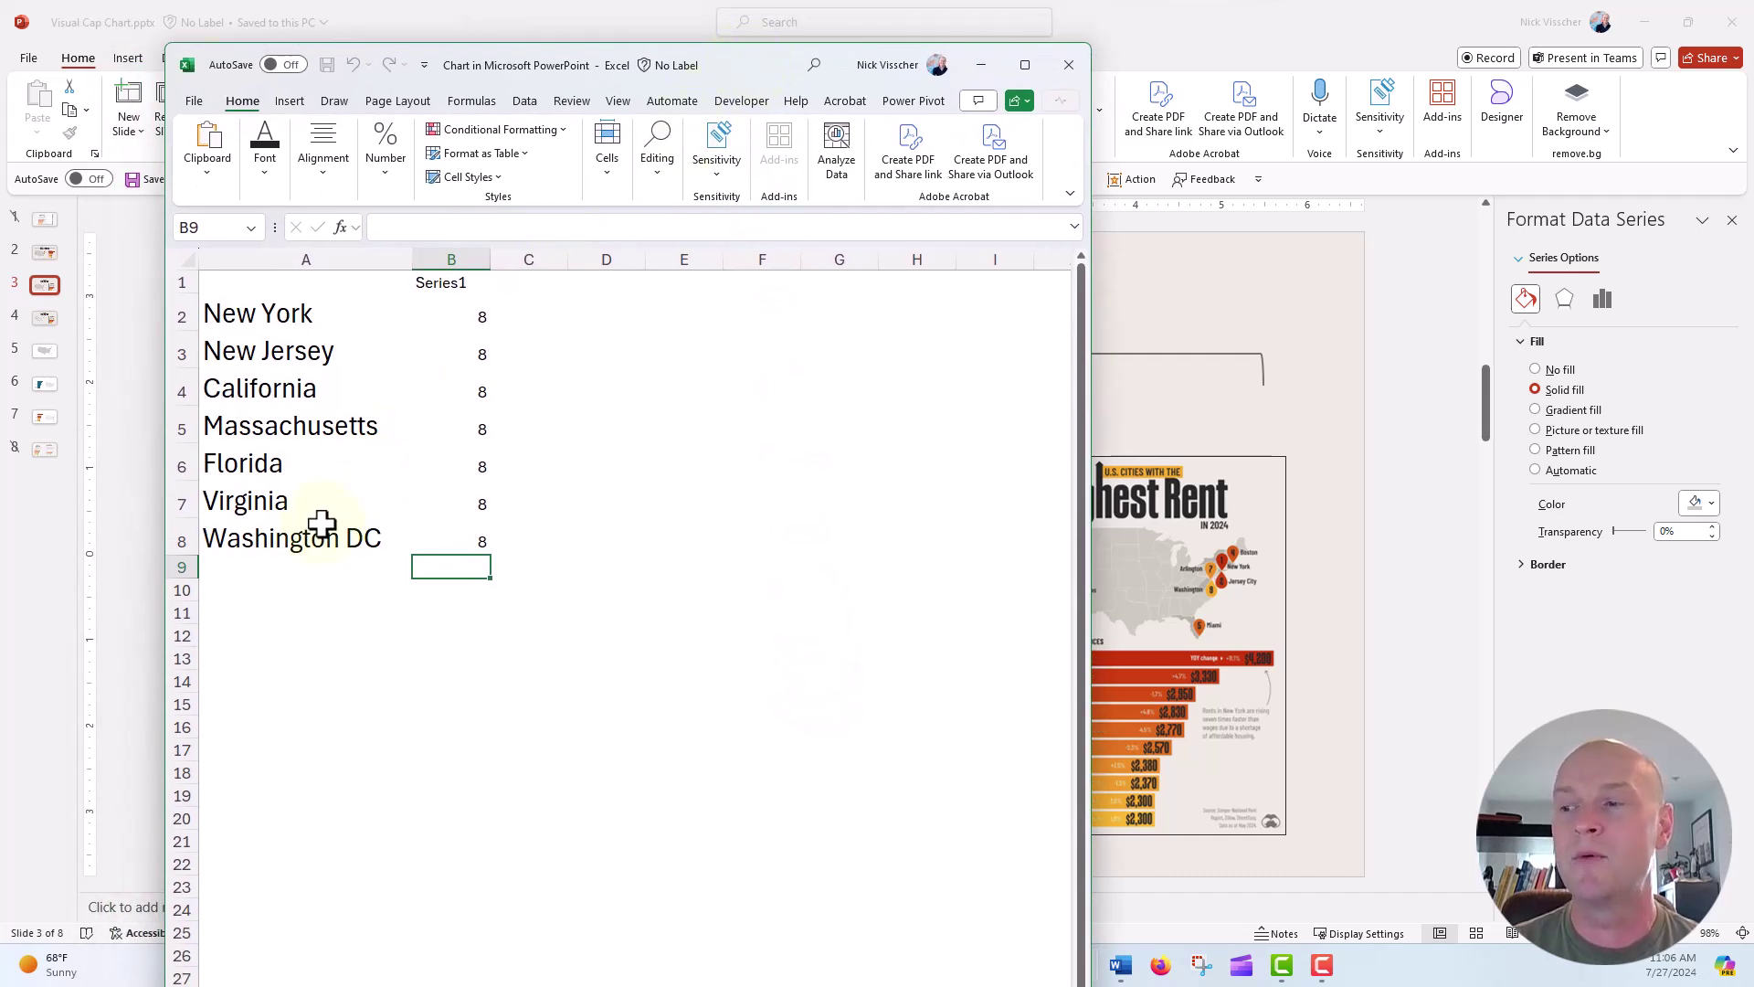
click(1025, 64)
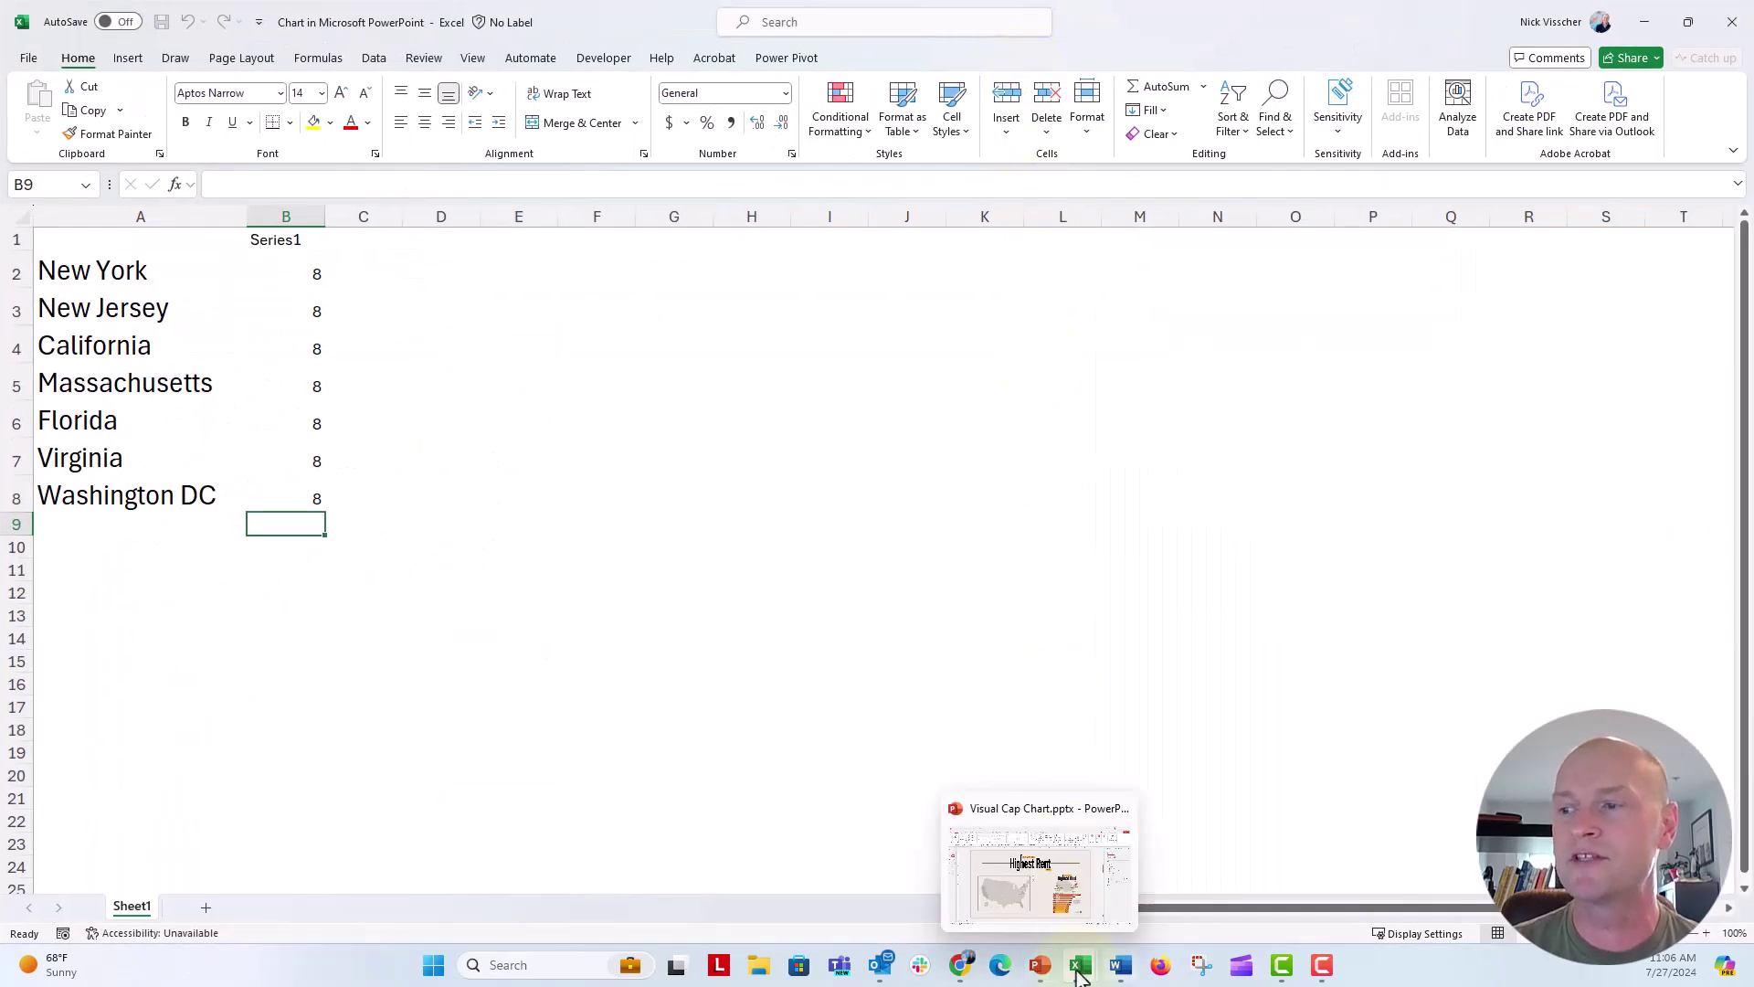
mouse_move(1080, 976)
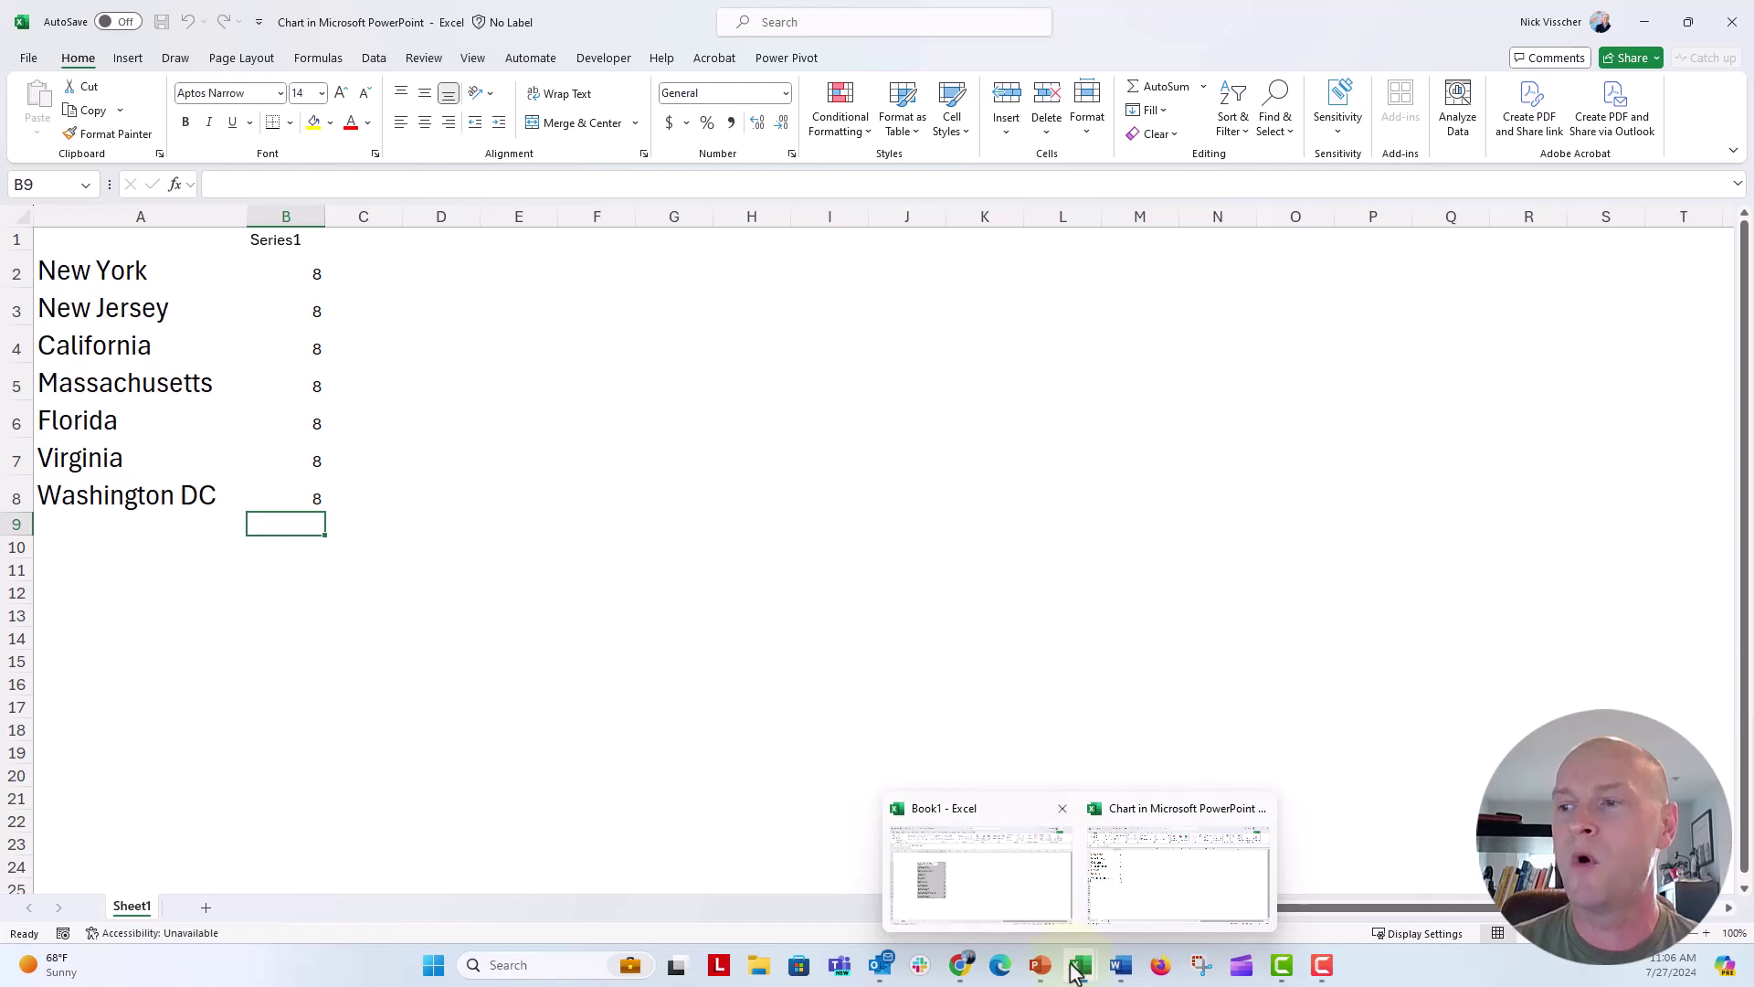
Copy the rent cities in Book1's D5:E14 and paste them over the states at A2
click(1022, 910)
click(599, 665)
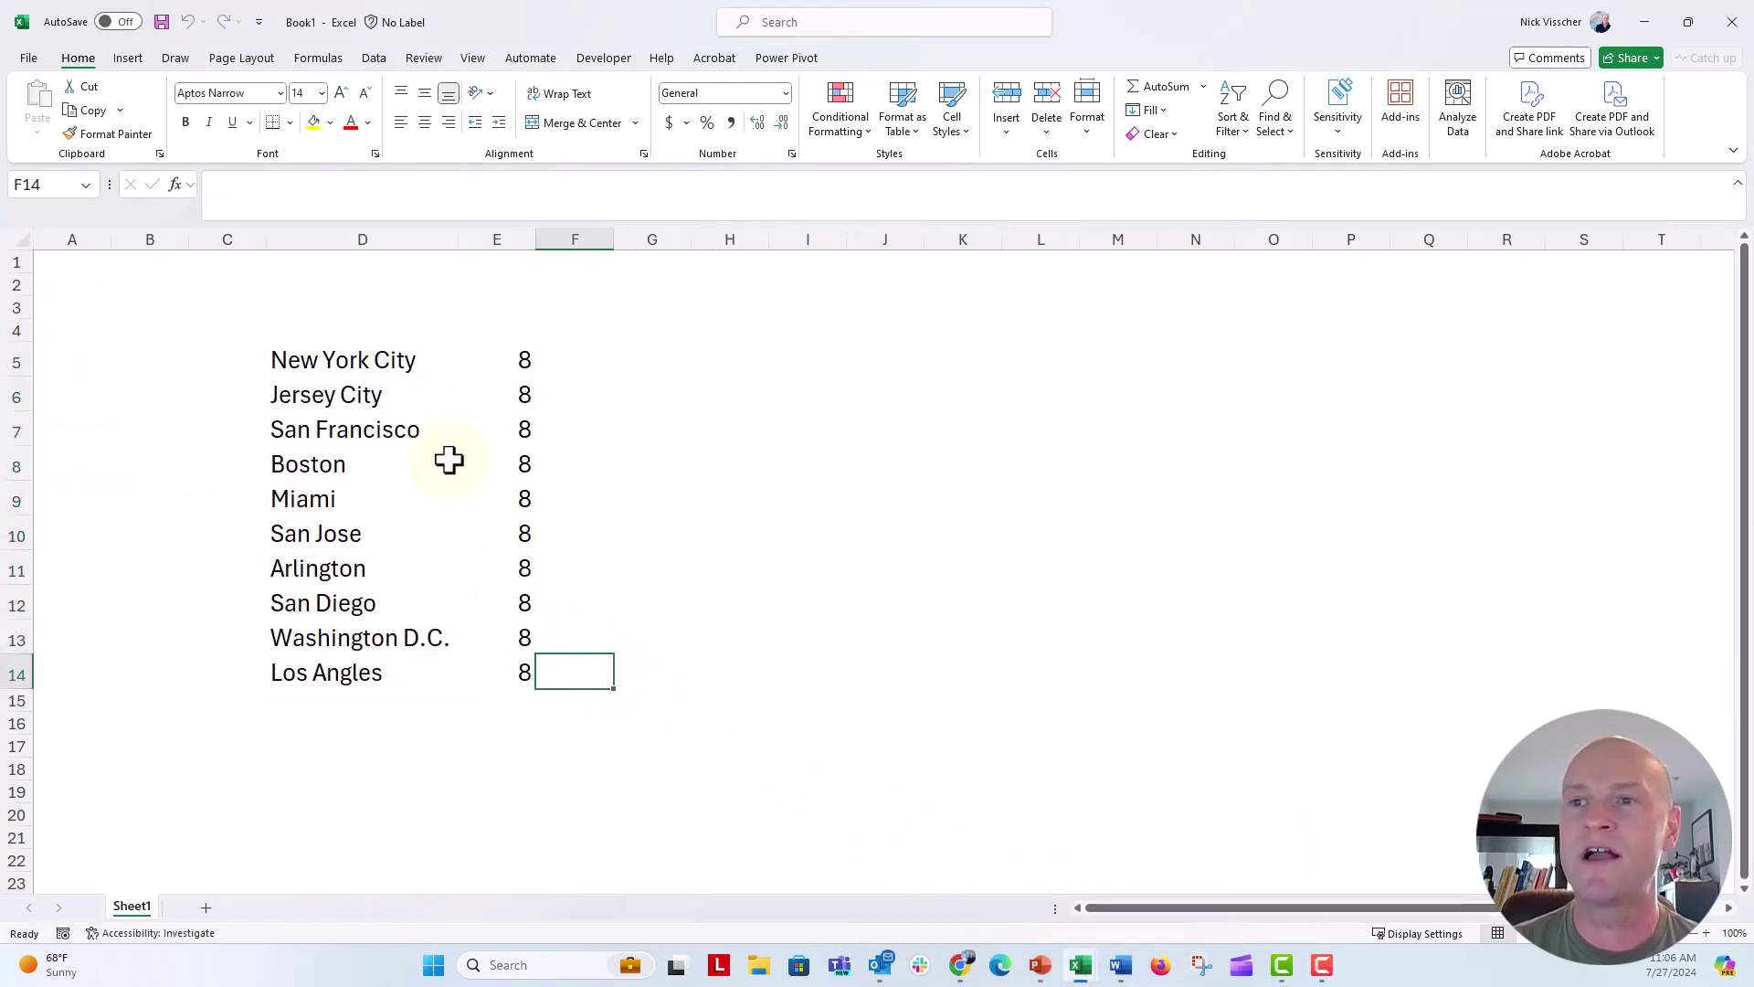
drag(380, 360, 478, 679)
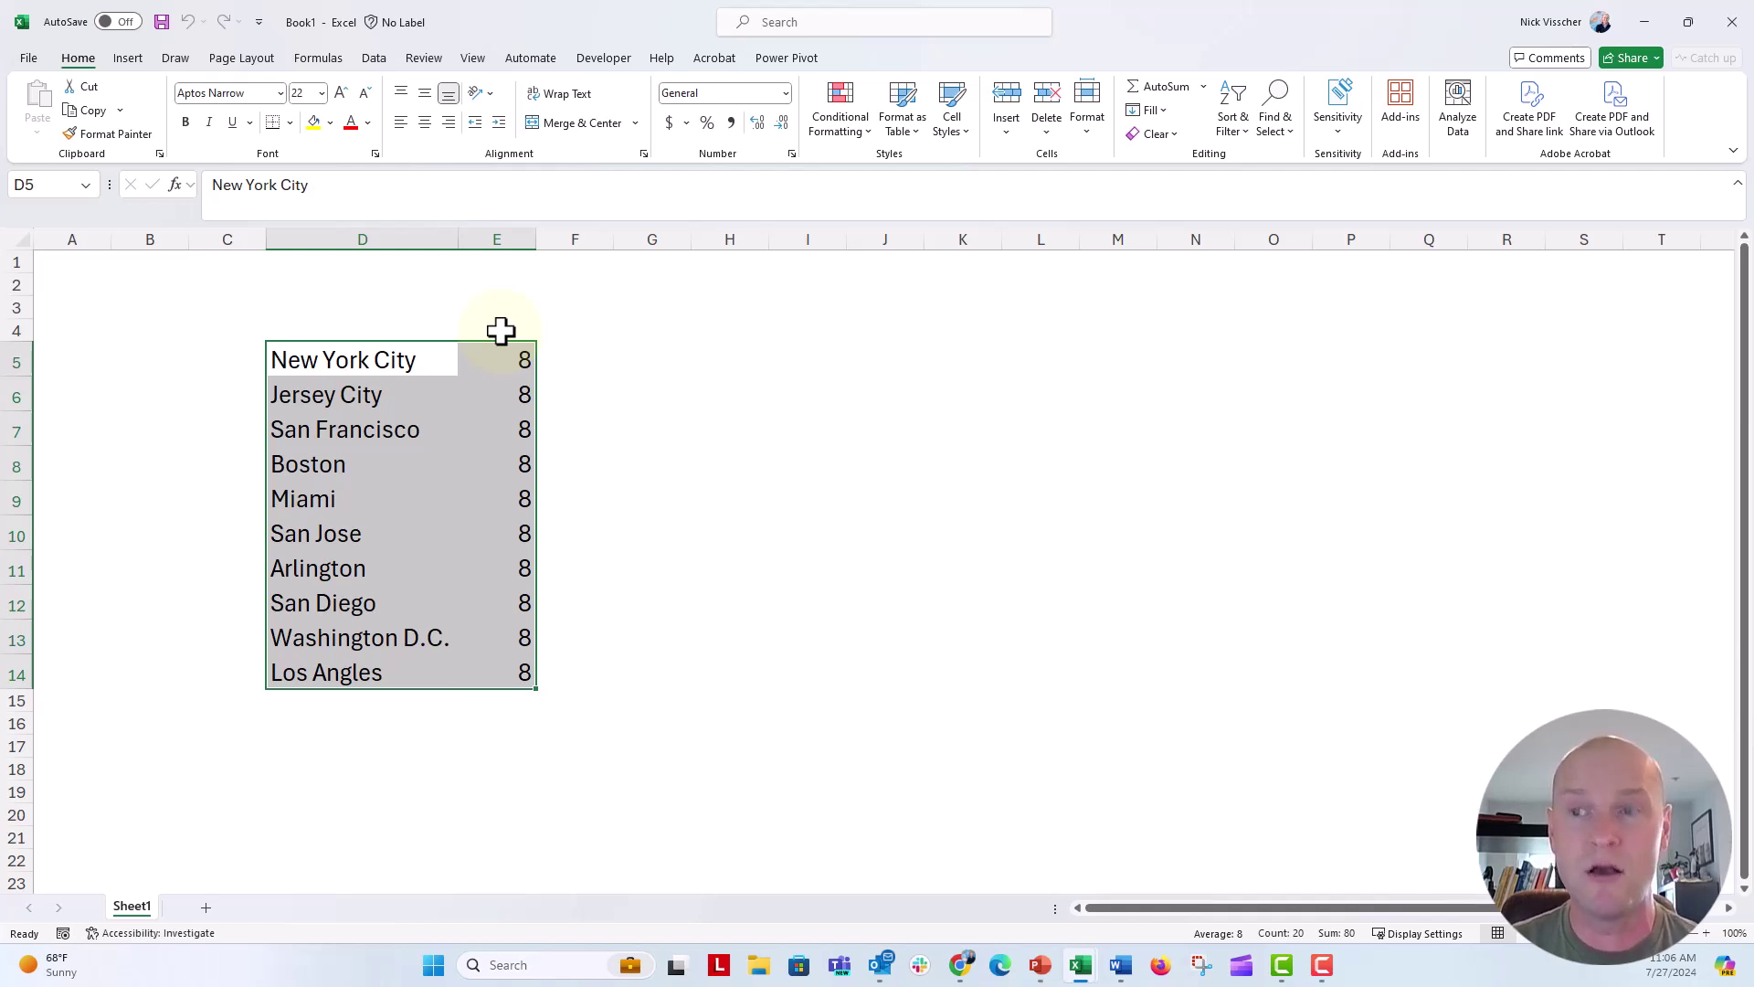
key(ctrl+c)
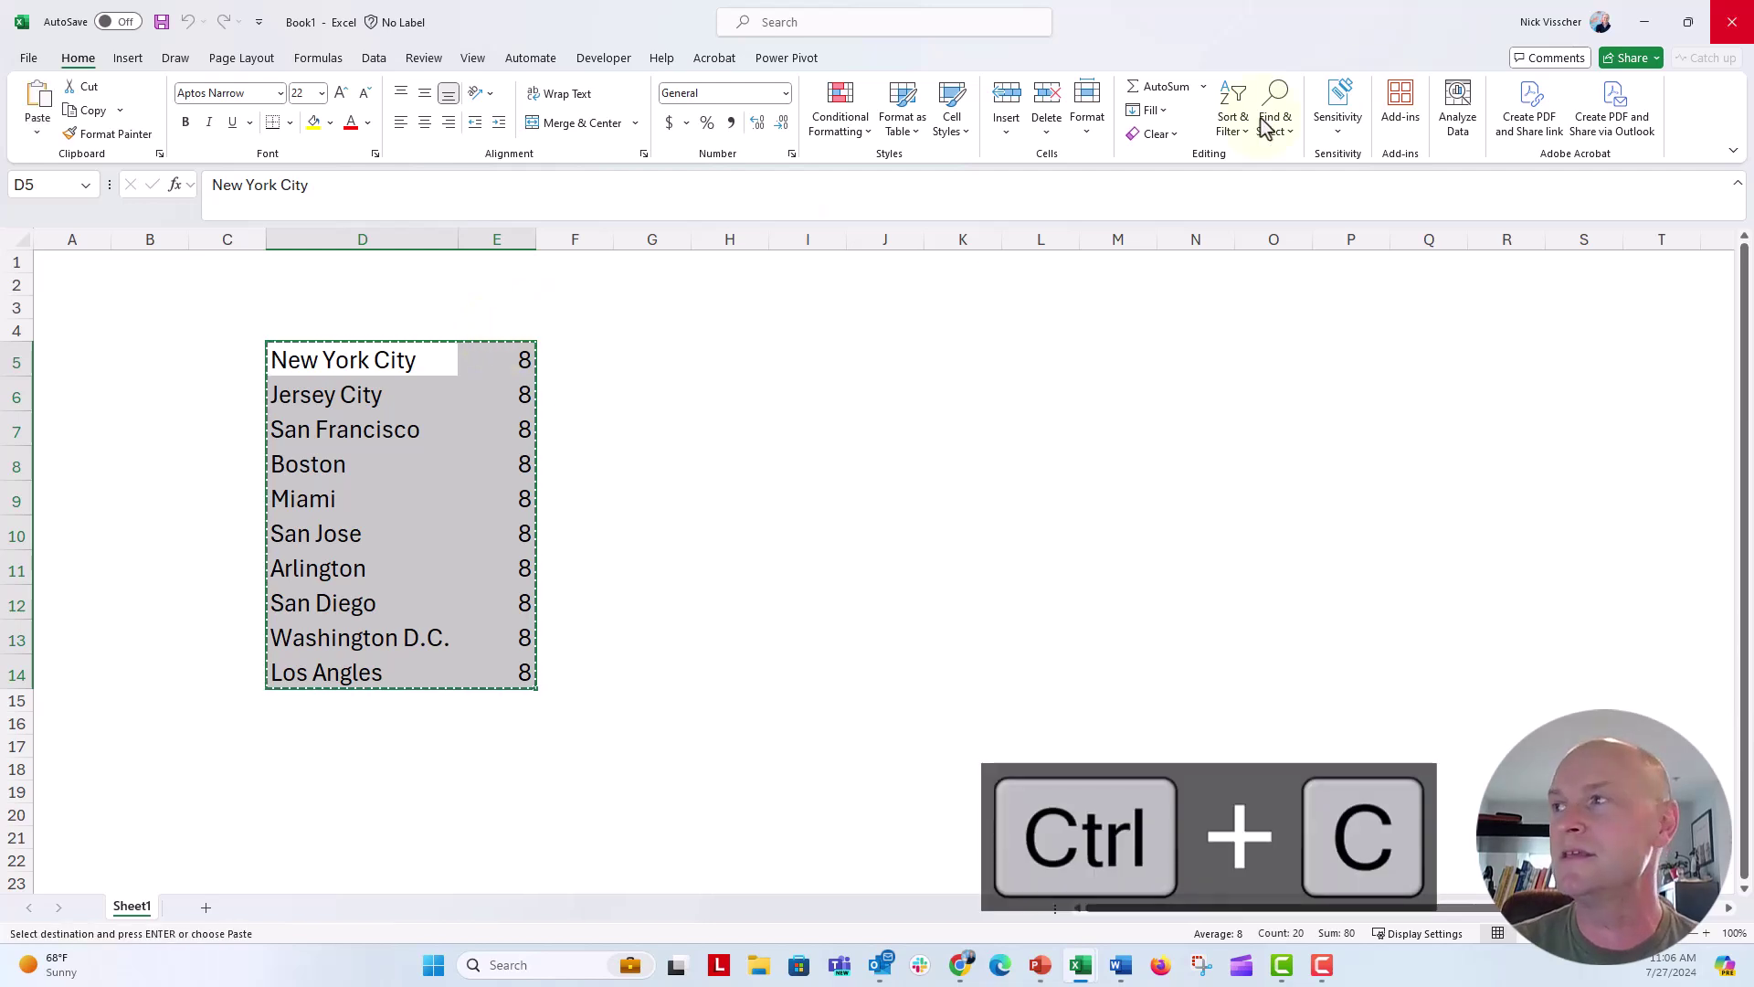
click(1645, 22)
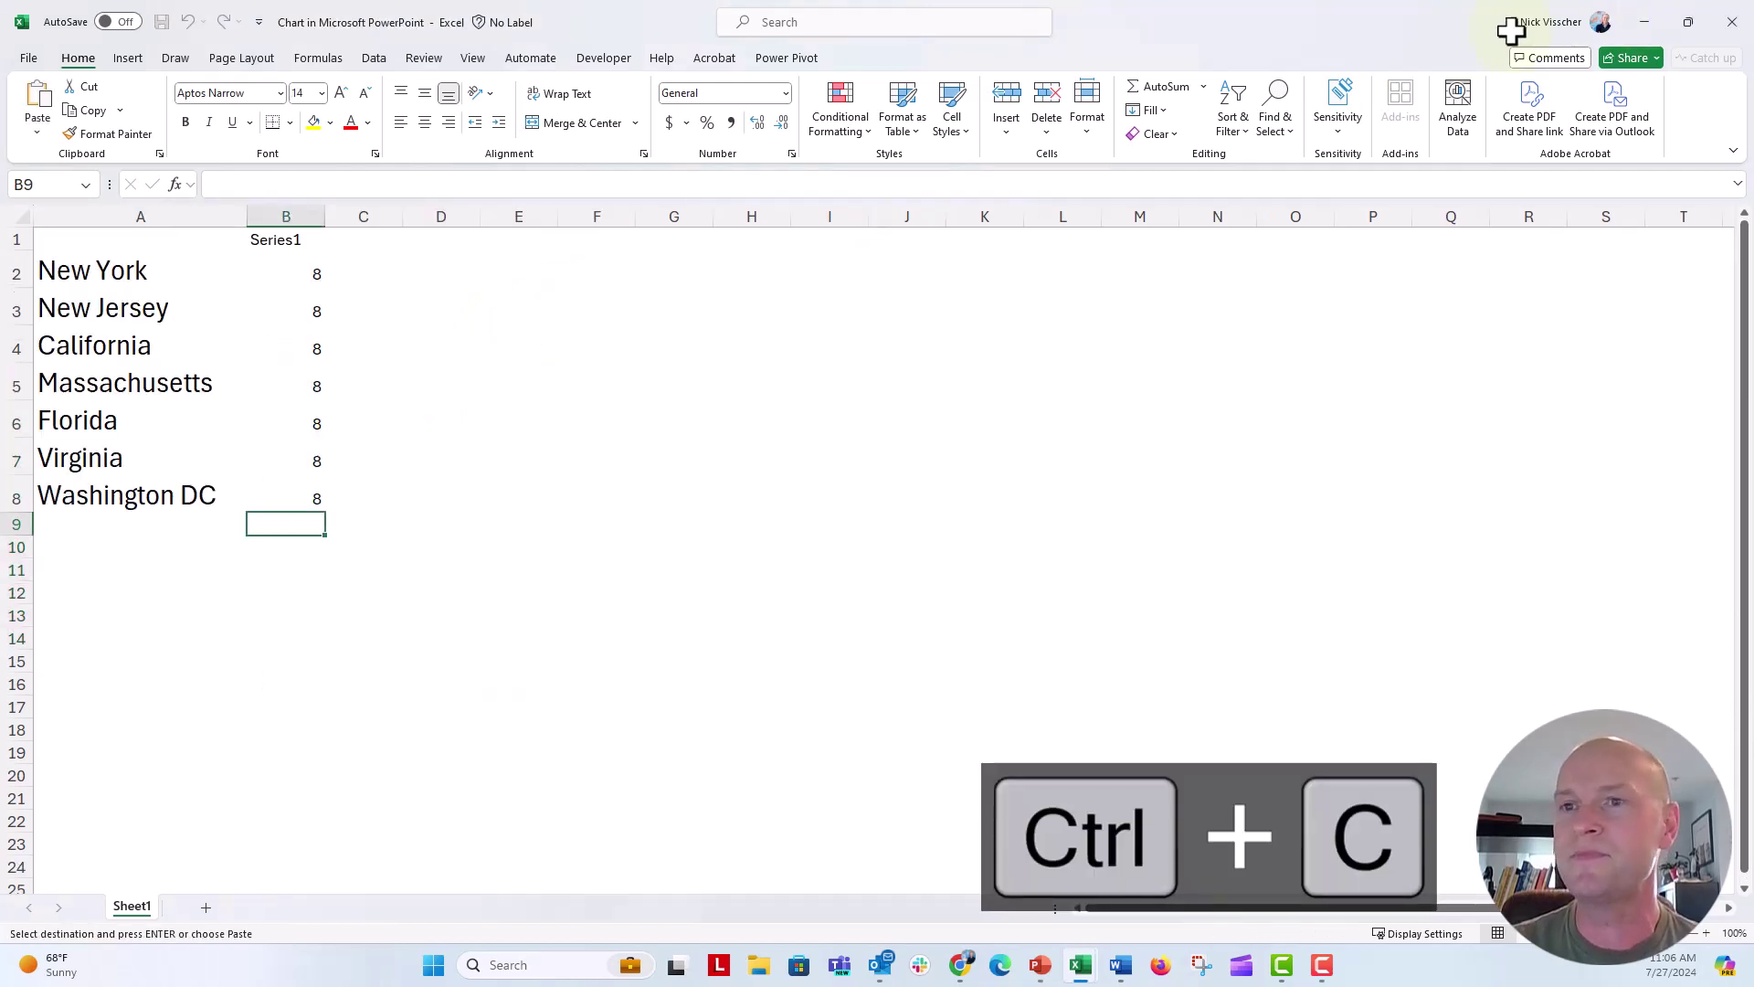
click(113, 271)
right_click(113, 270)
click(179, 393)
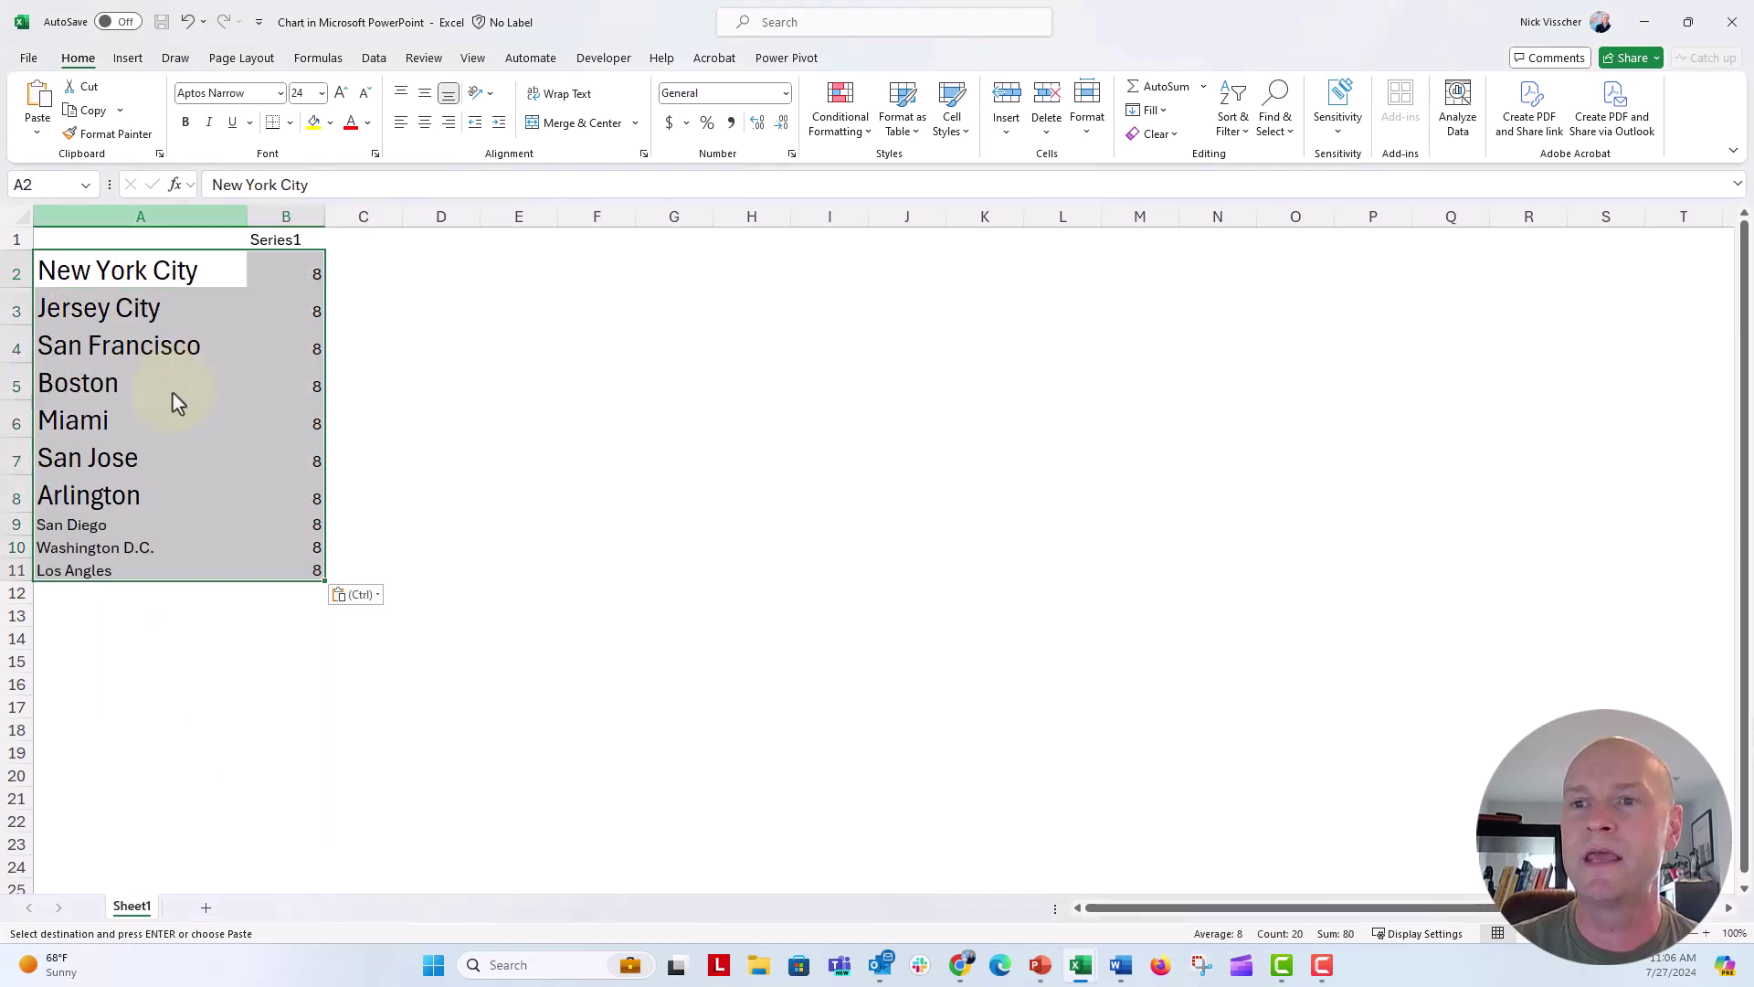
Correct 'Los Angles' to 'Los Angeles' in A11, then close the chart data
click(72, 569)
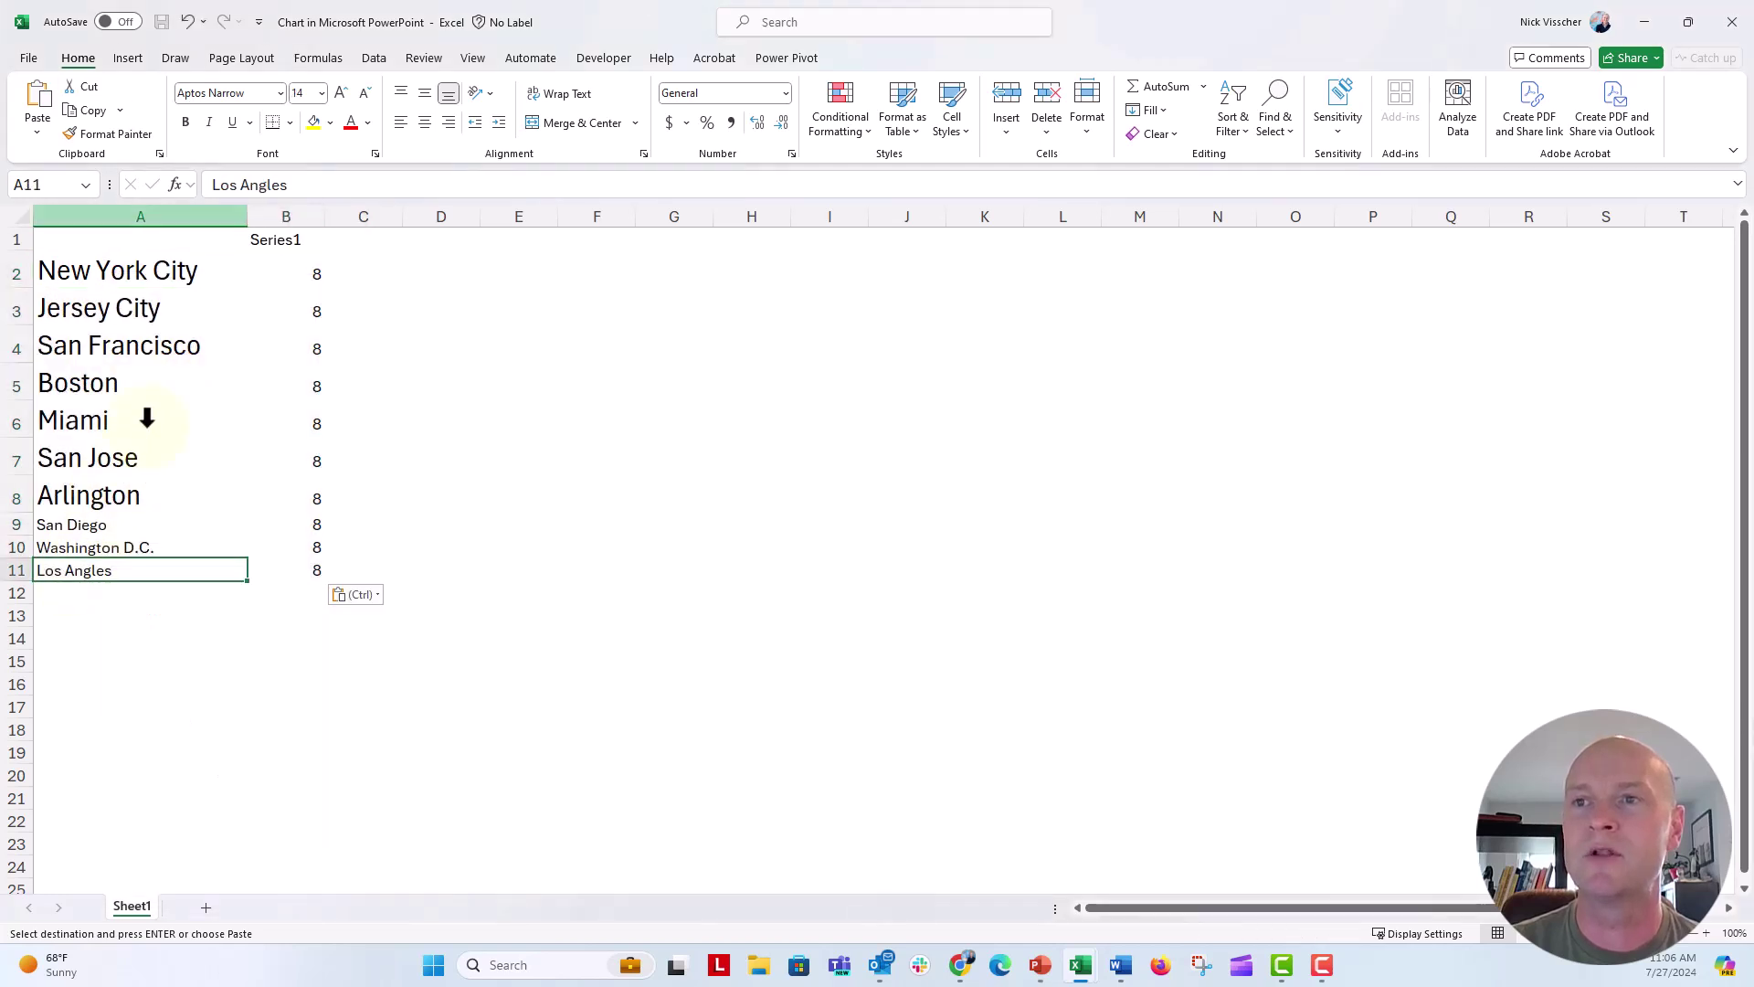
click(265, 188)
text(e)
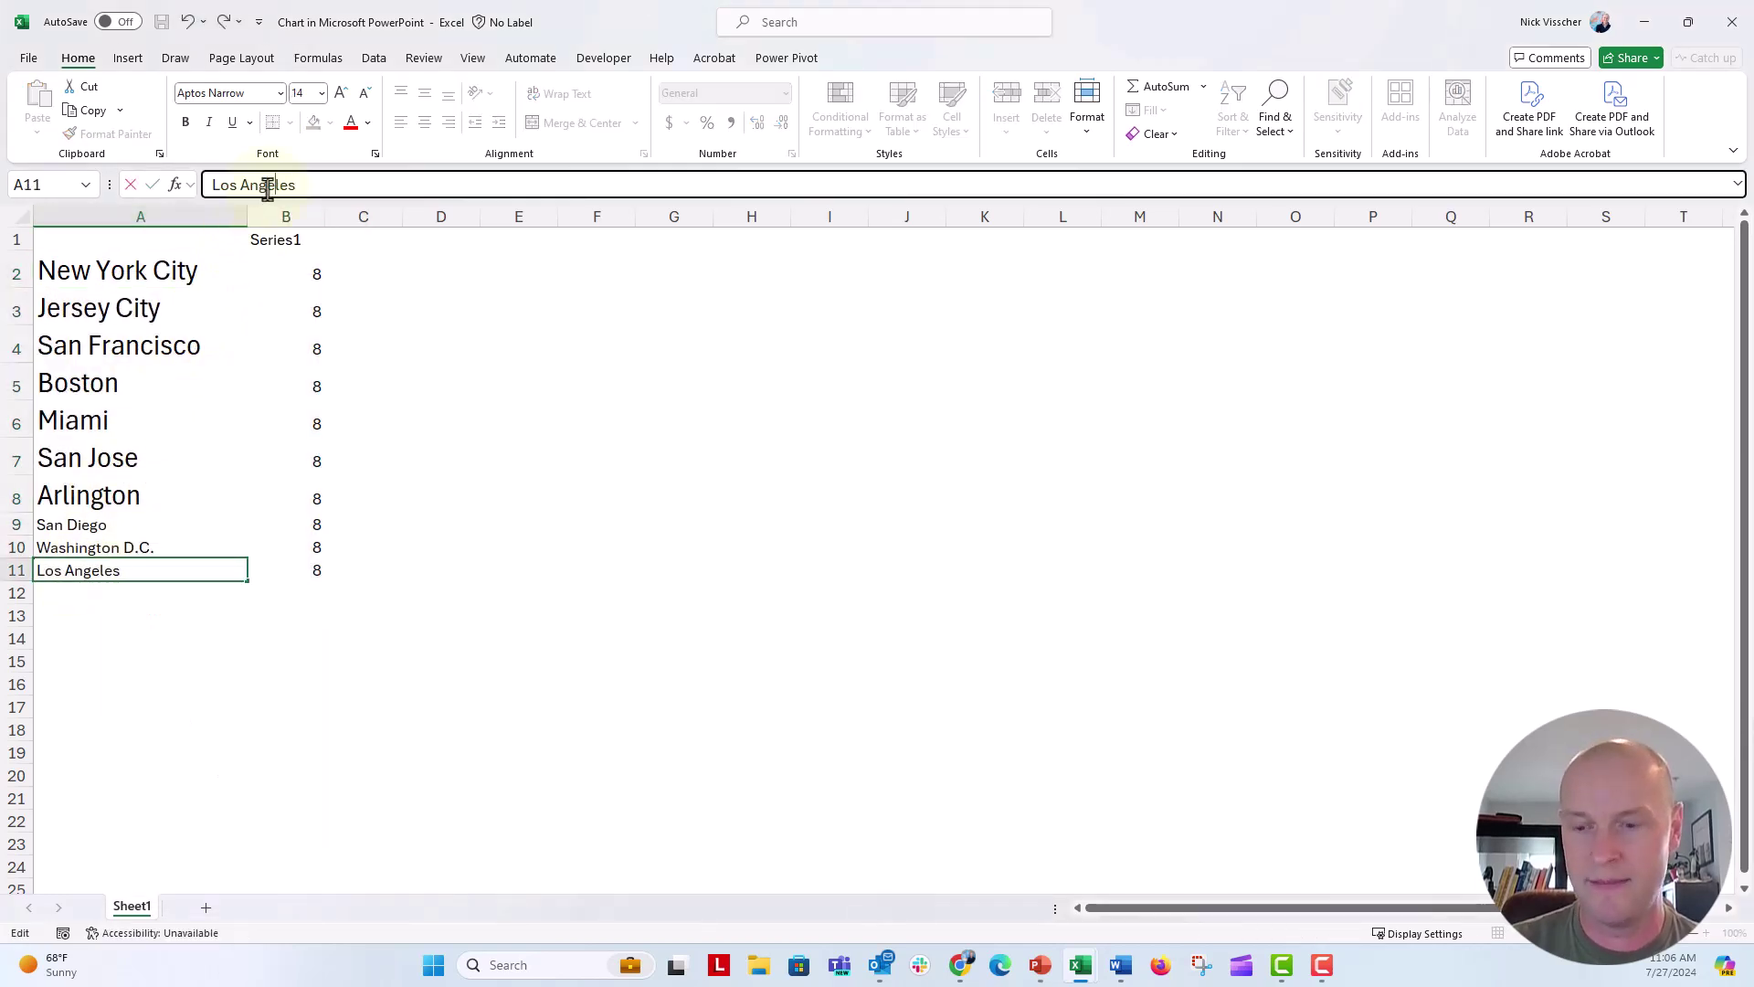
key(Return)
key(Up)
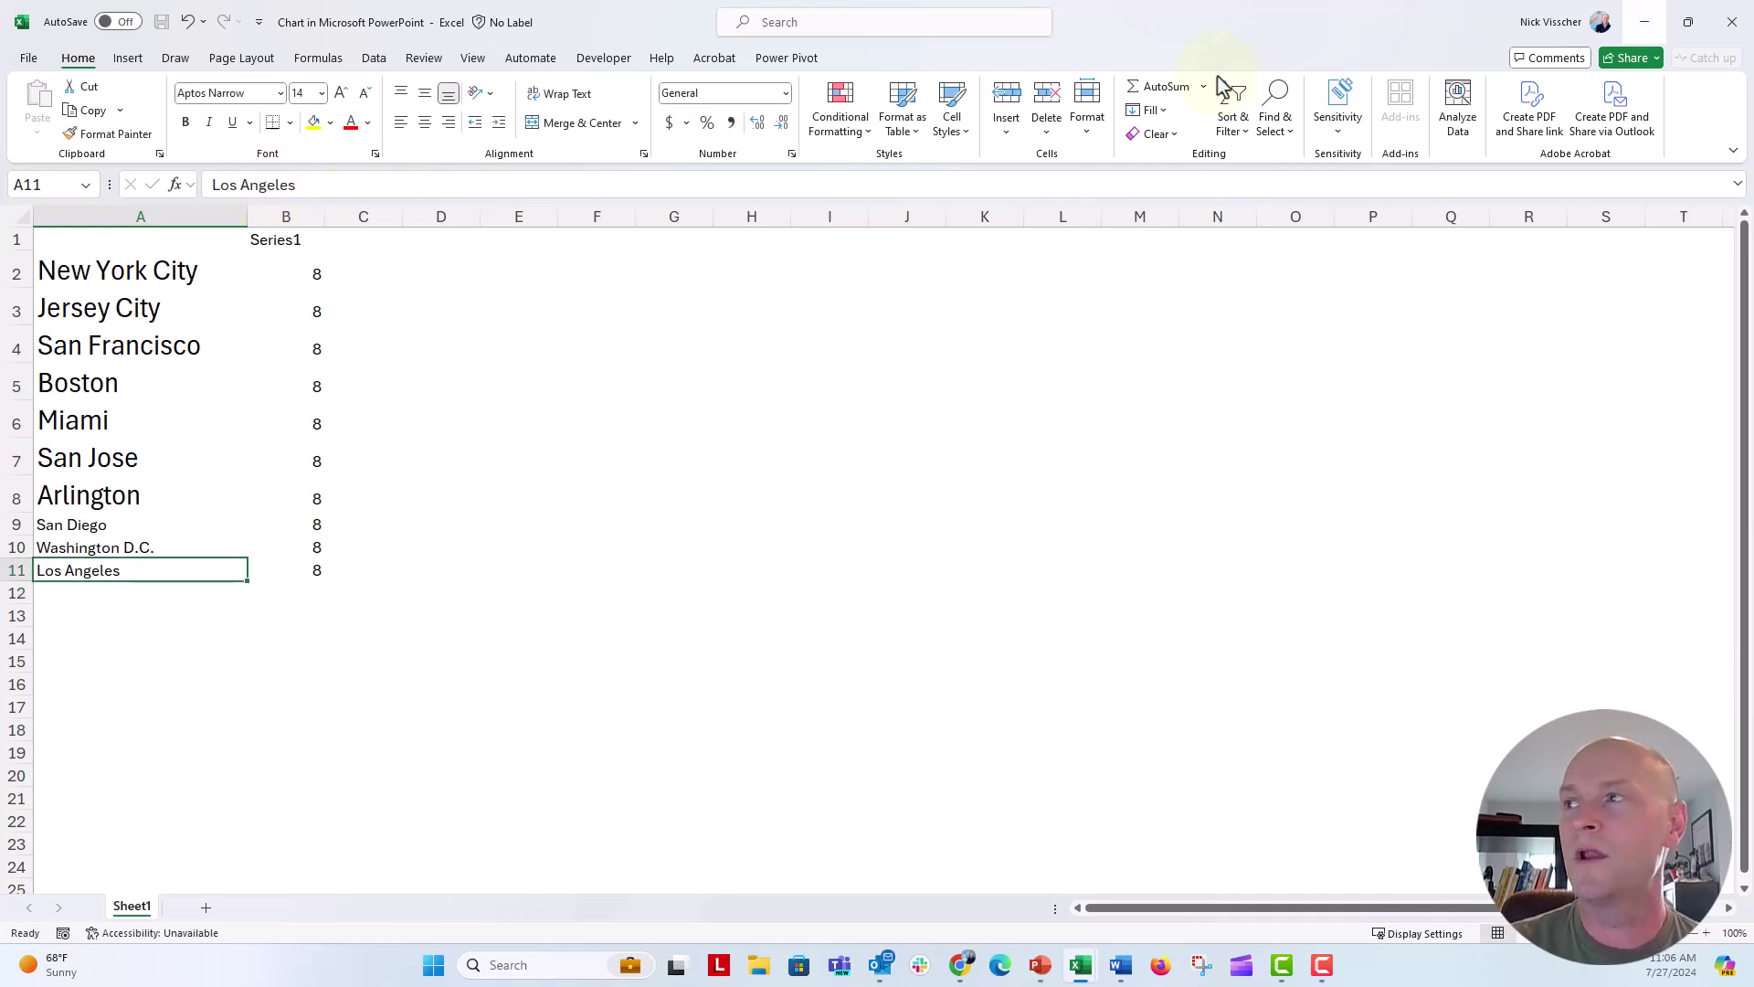
click(1734, 24)
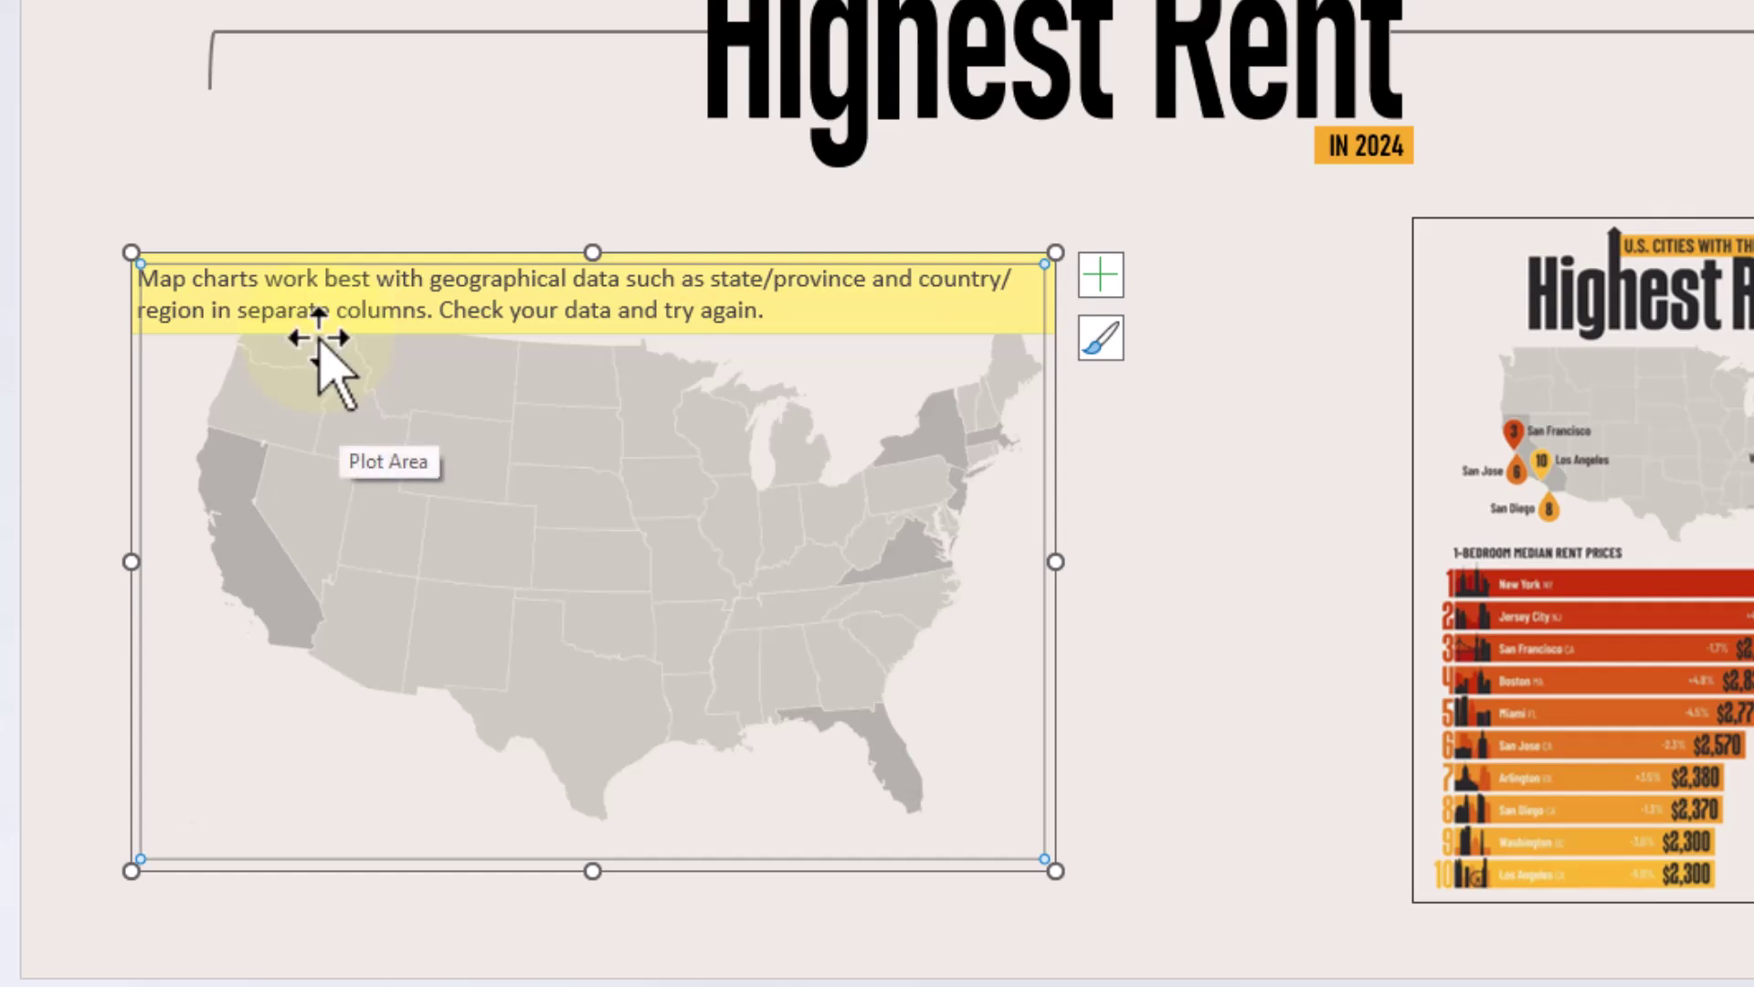
Reopen the map chart's data in Excel via Edit Data in Excel from the plot area
right_click(375, 436)
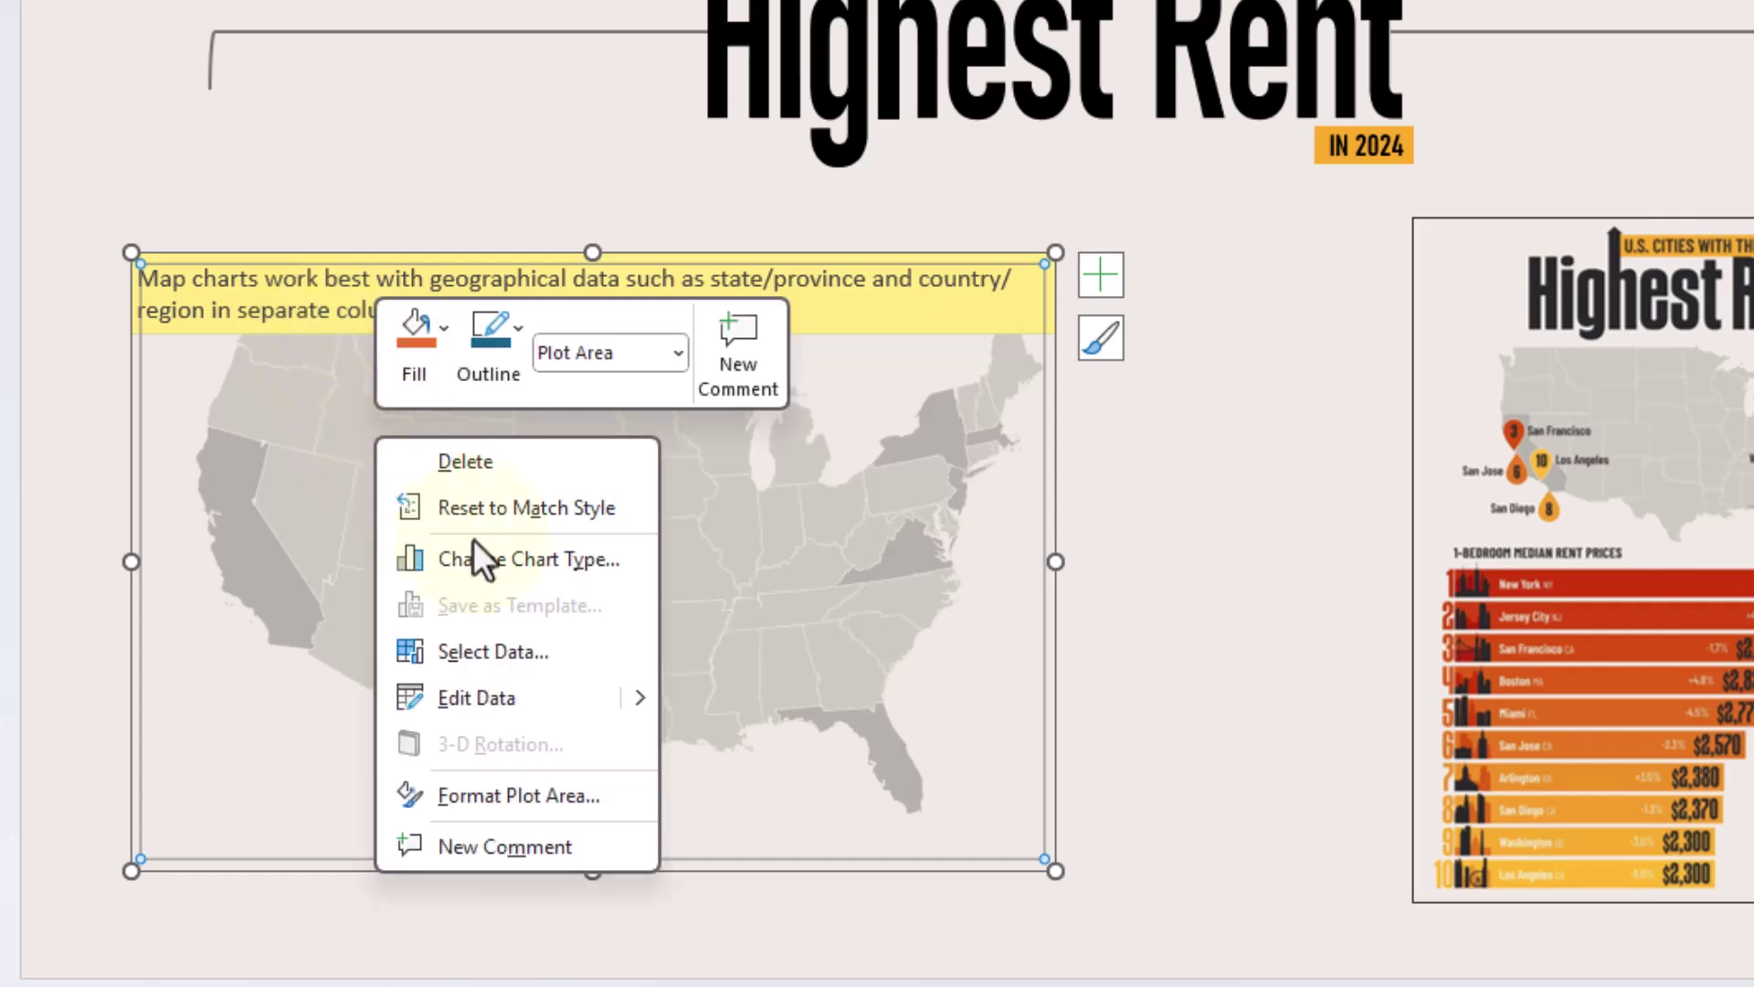
mouse_move(634, 698)
click(703, 742)
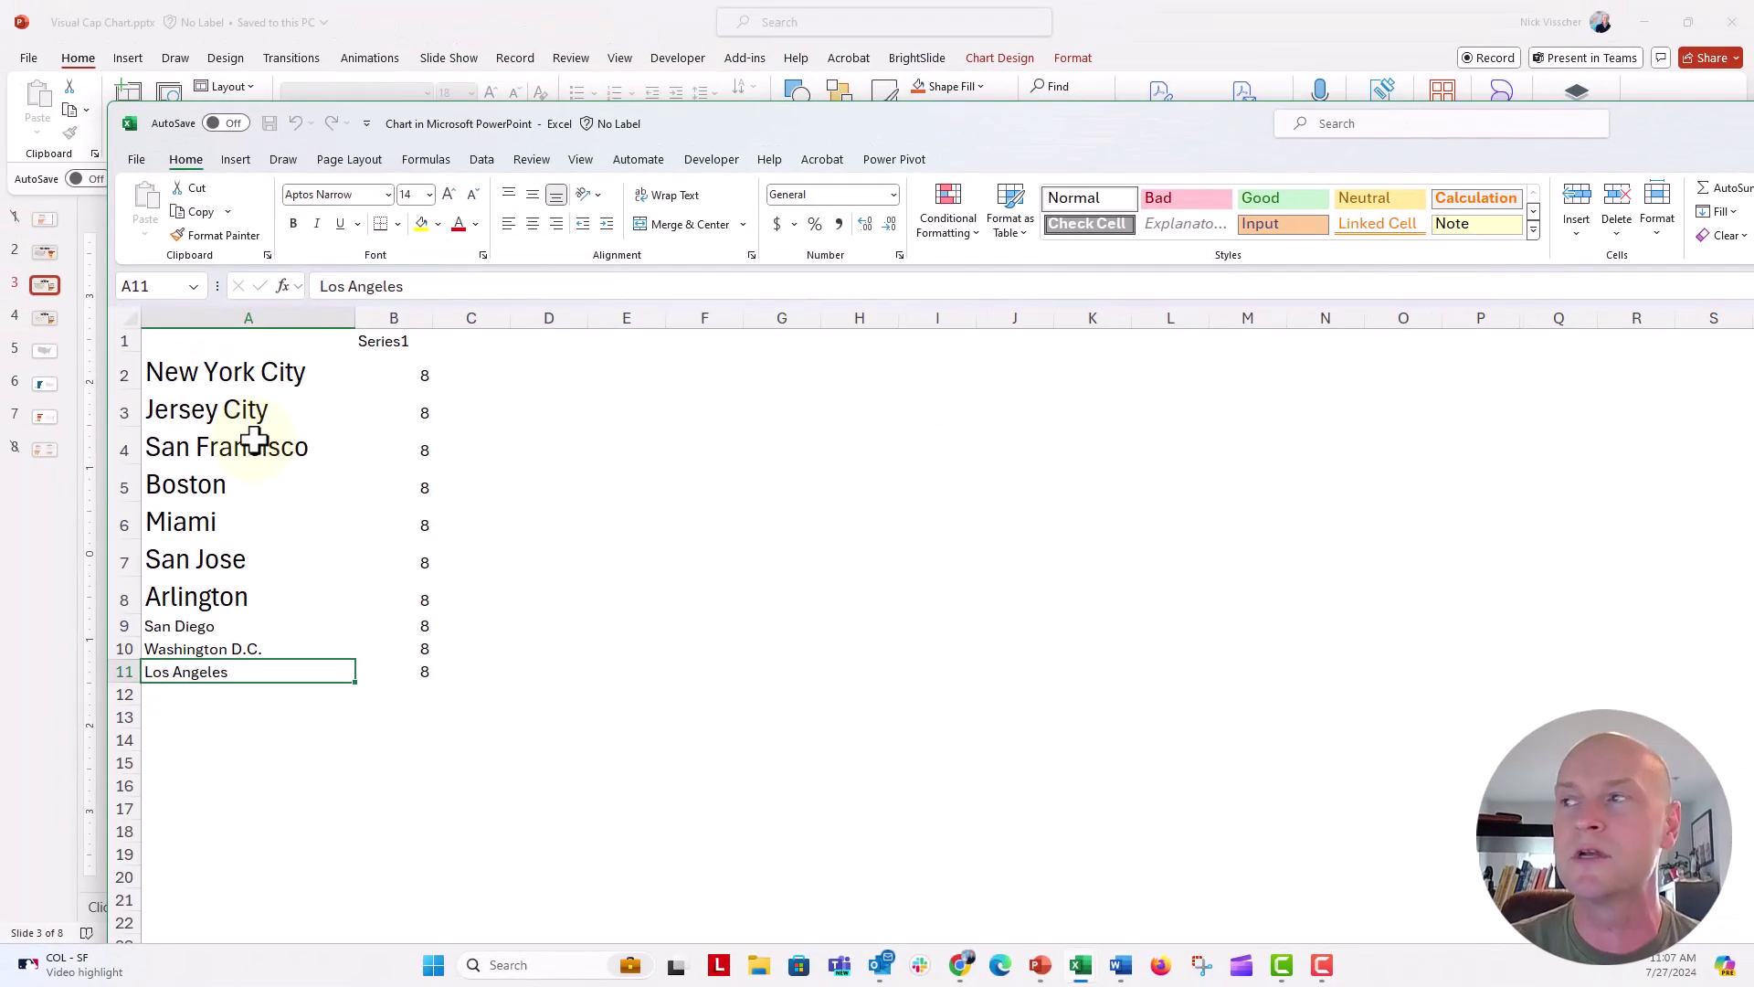
Convert the ten city names in A2:A11 to the Geography data type, then close the chart data
drag(1608, 133, 764, 129)
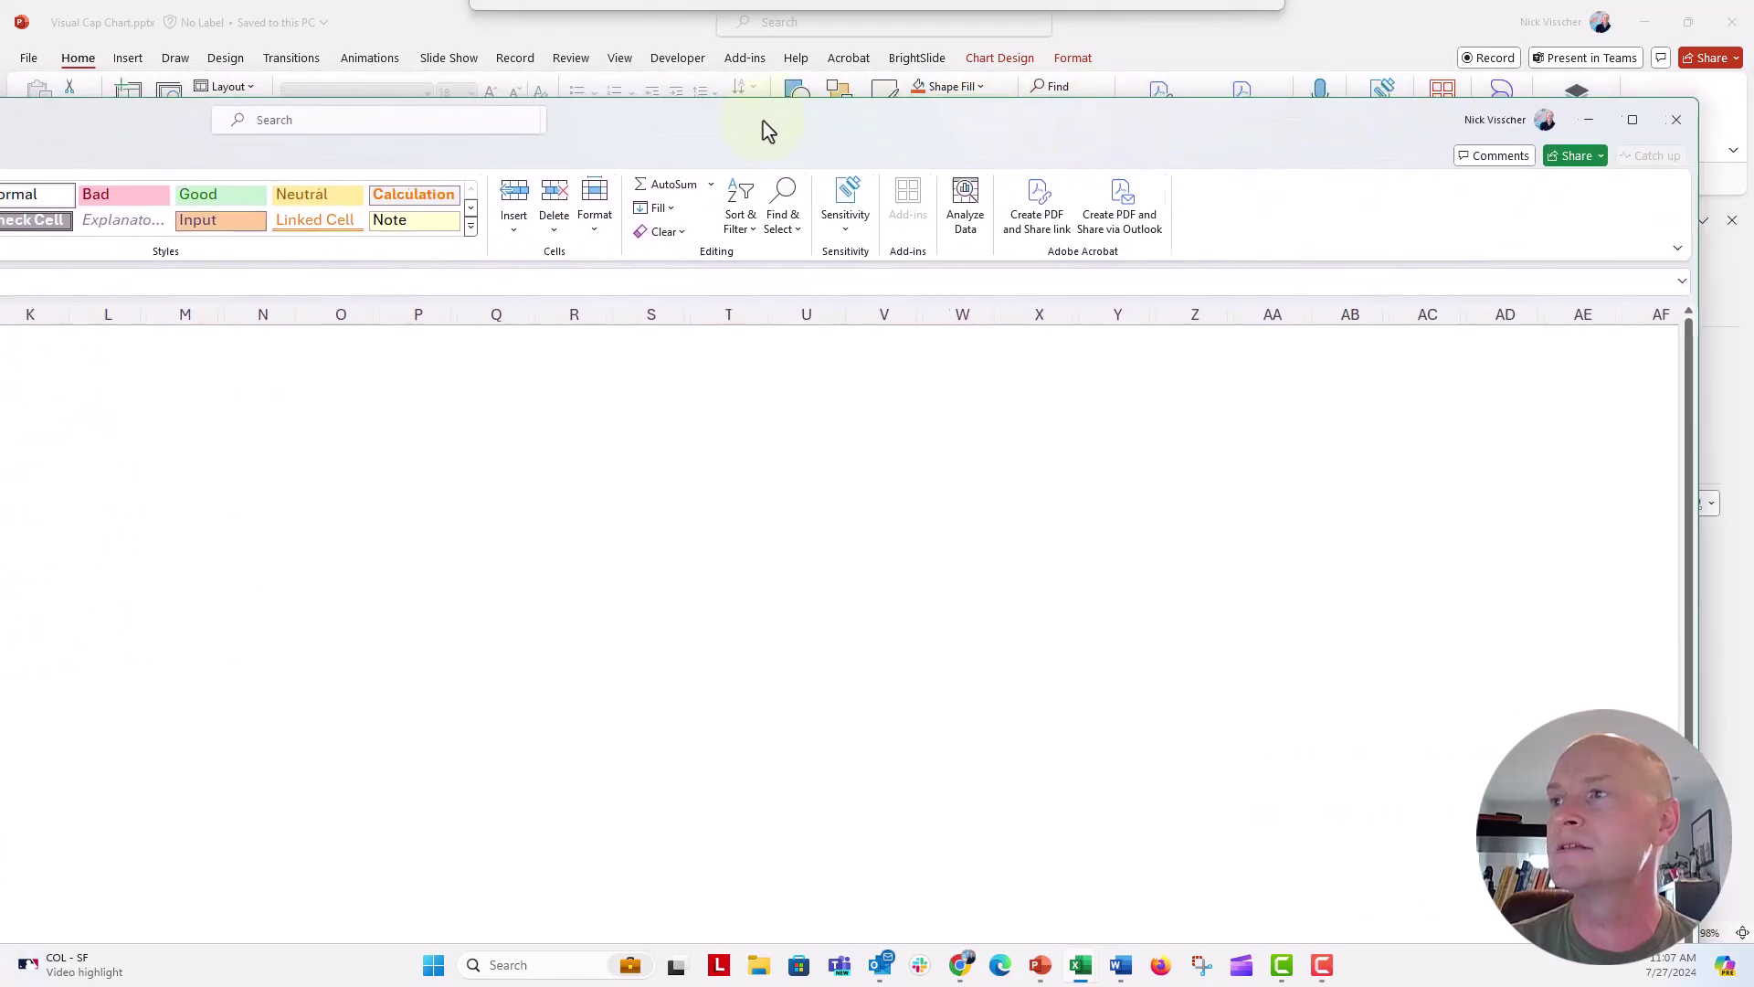
click(1636, 118)
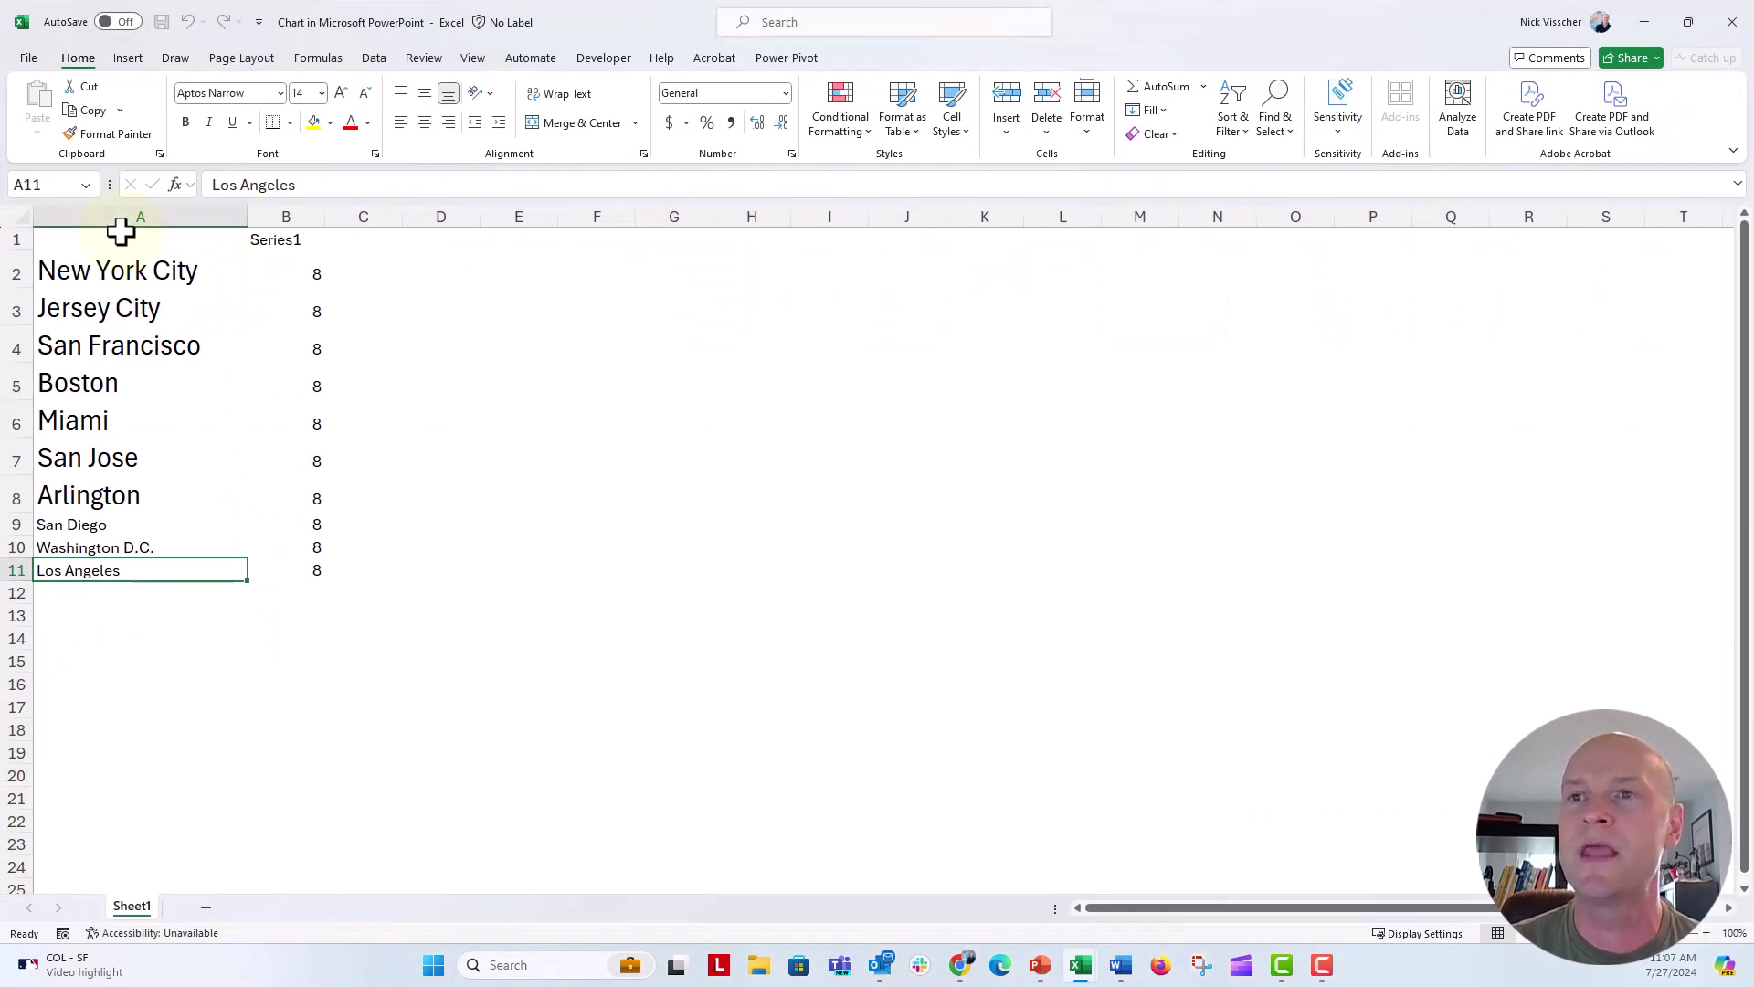
drag(106, 266, 107, 546)
click(376, 60)
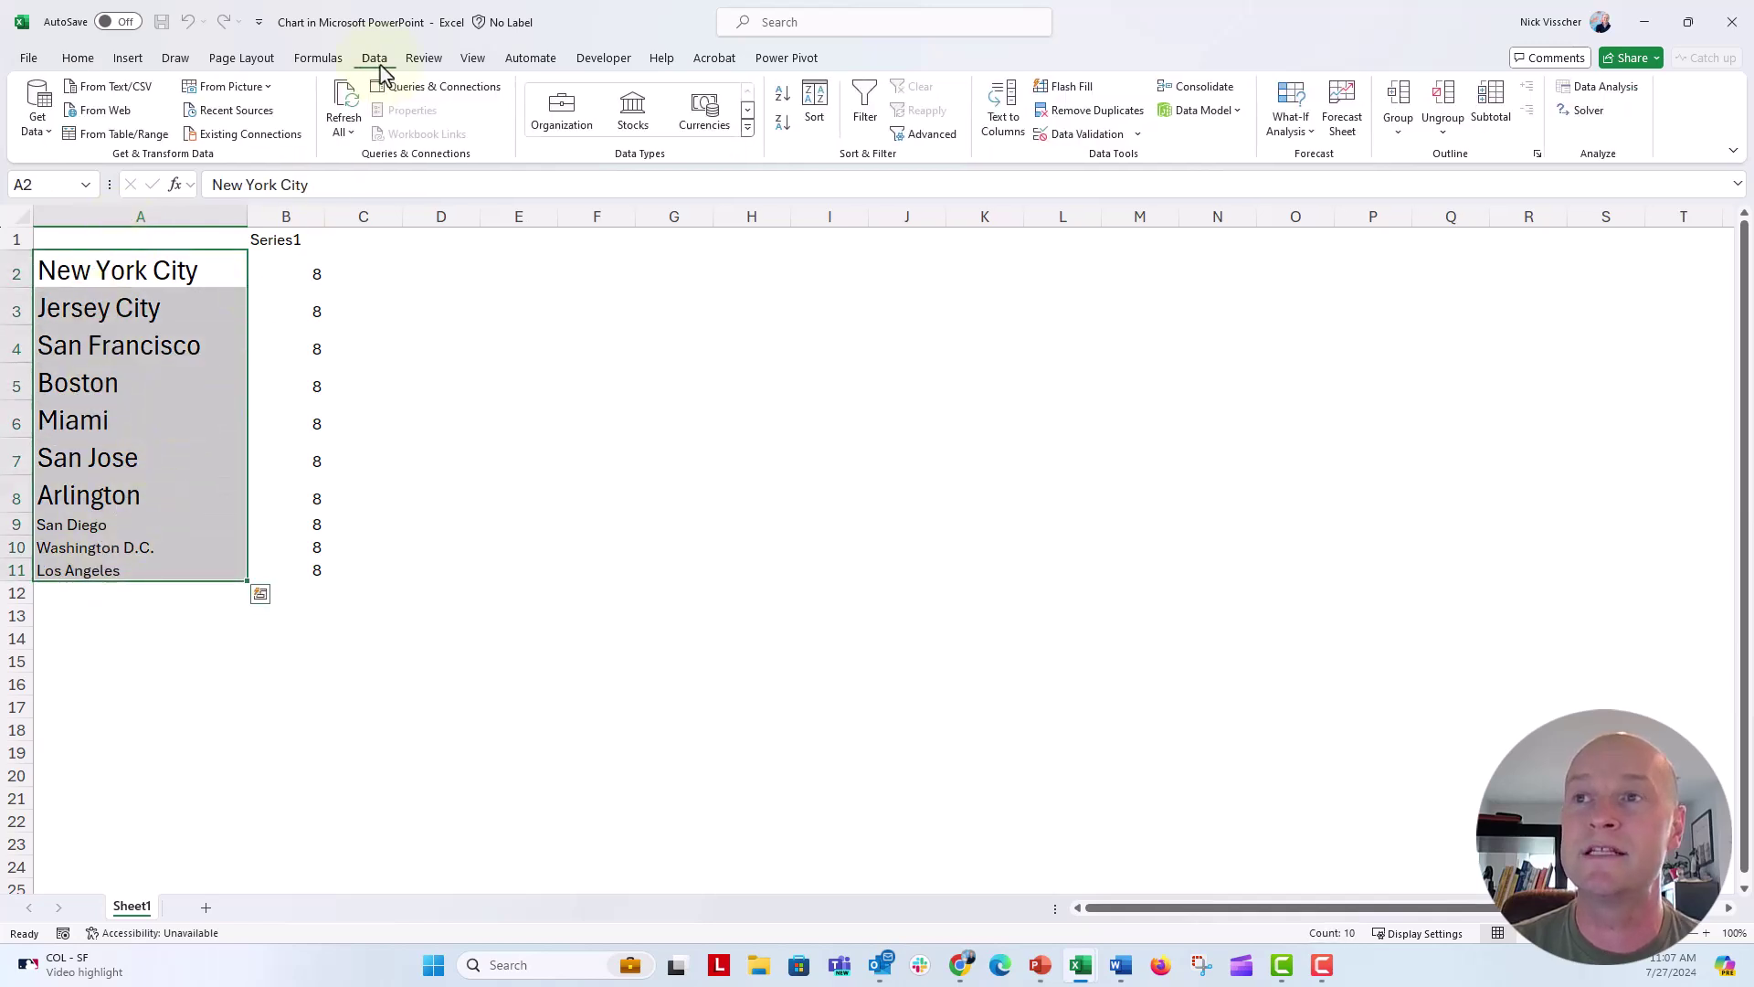
click(747, 112)
click(571, 130)
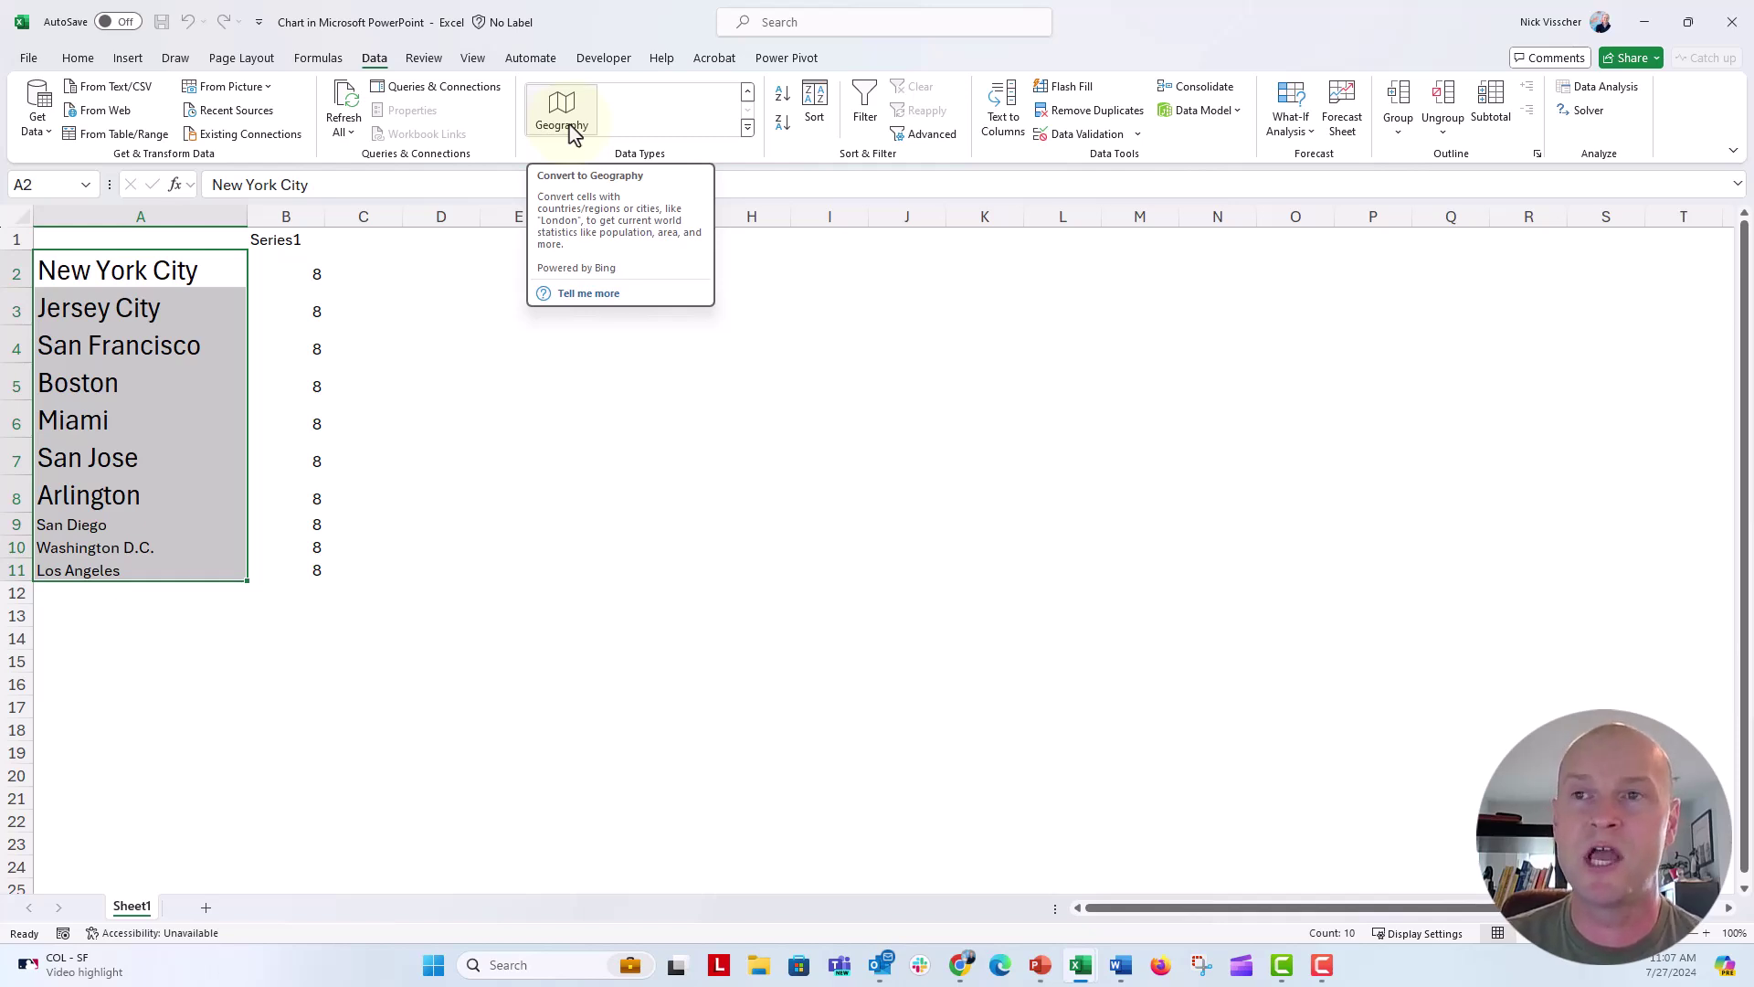
click(570, 128)
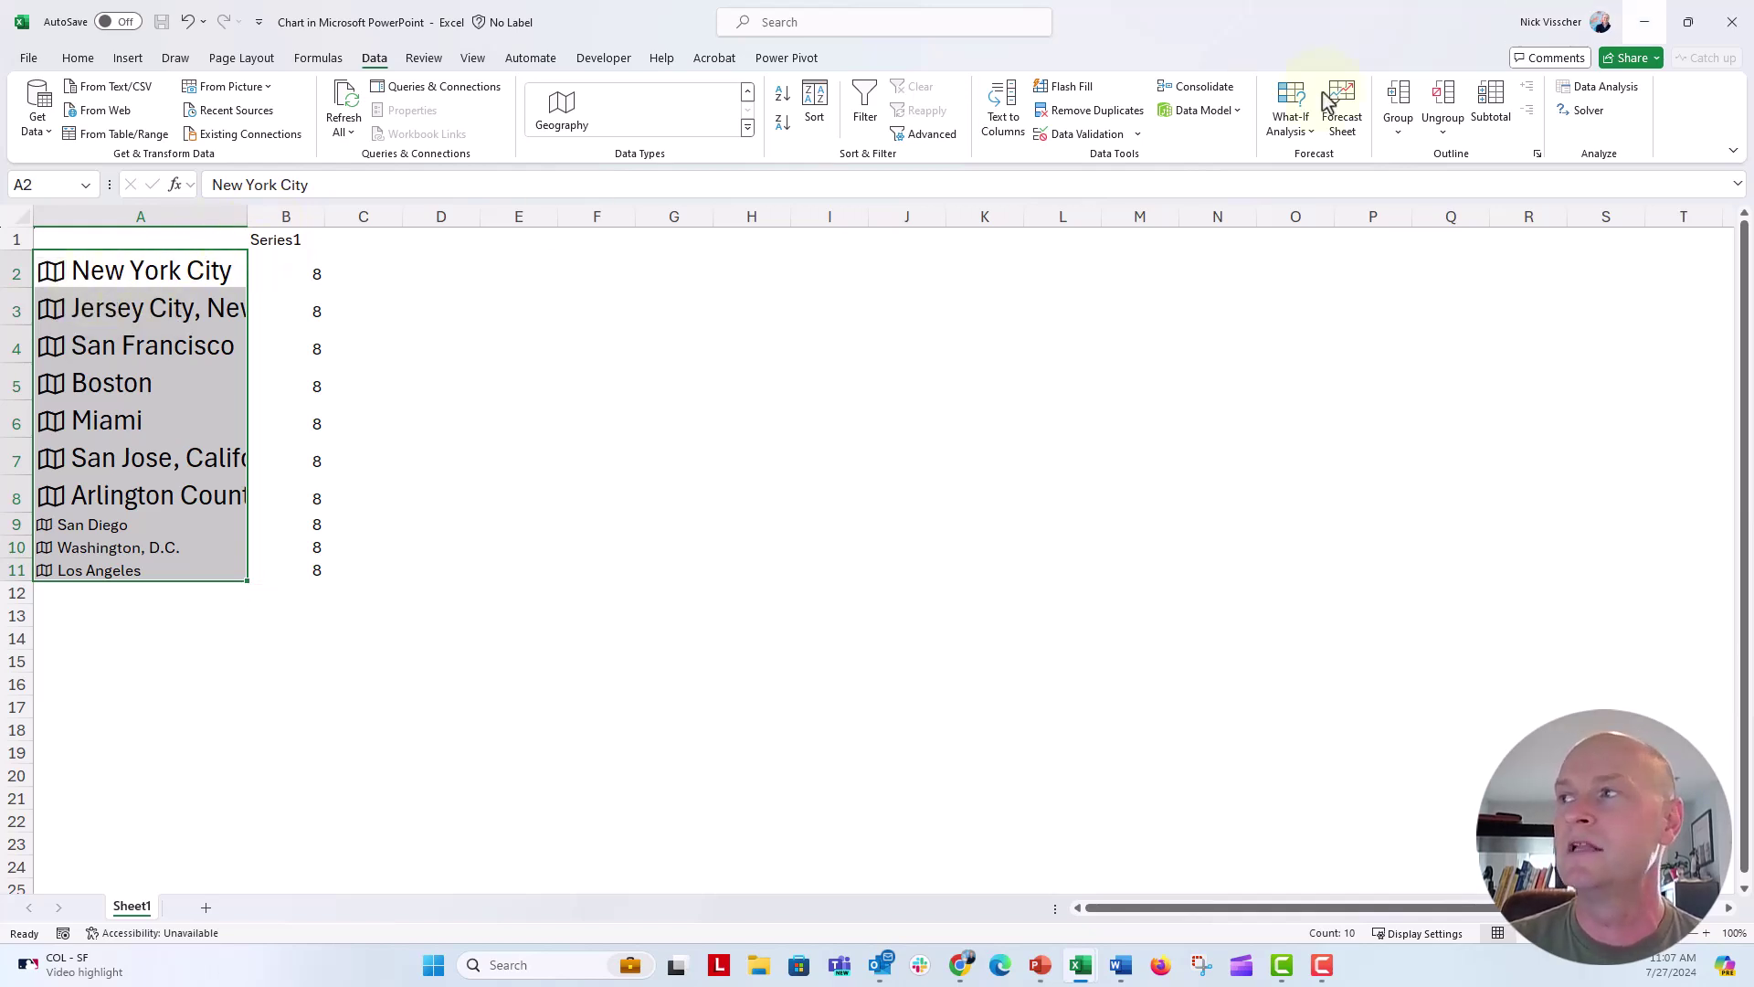
click(1731, 21)
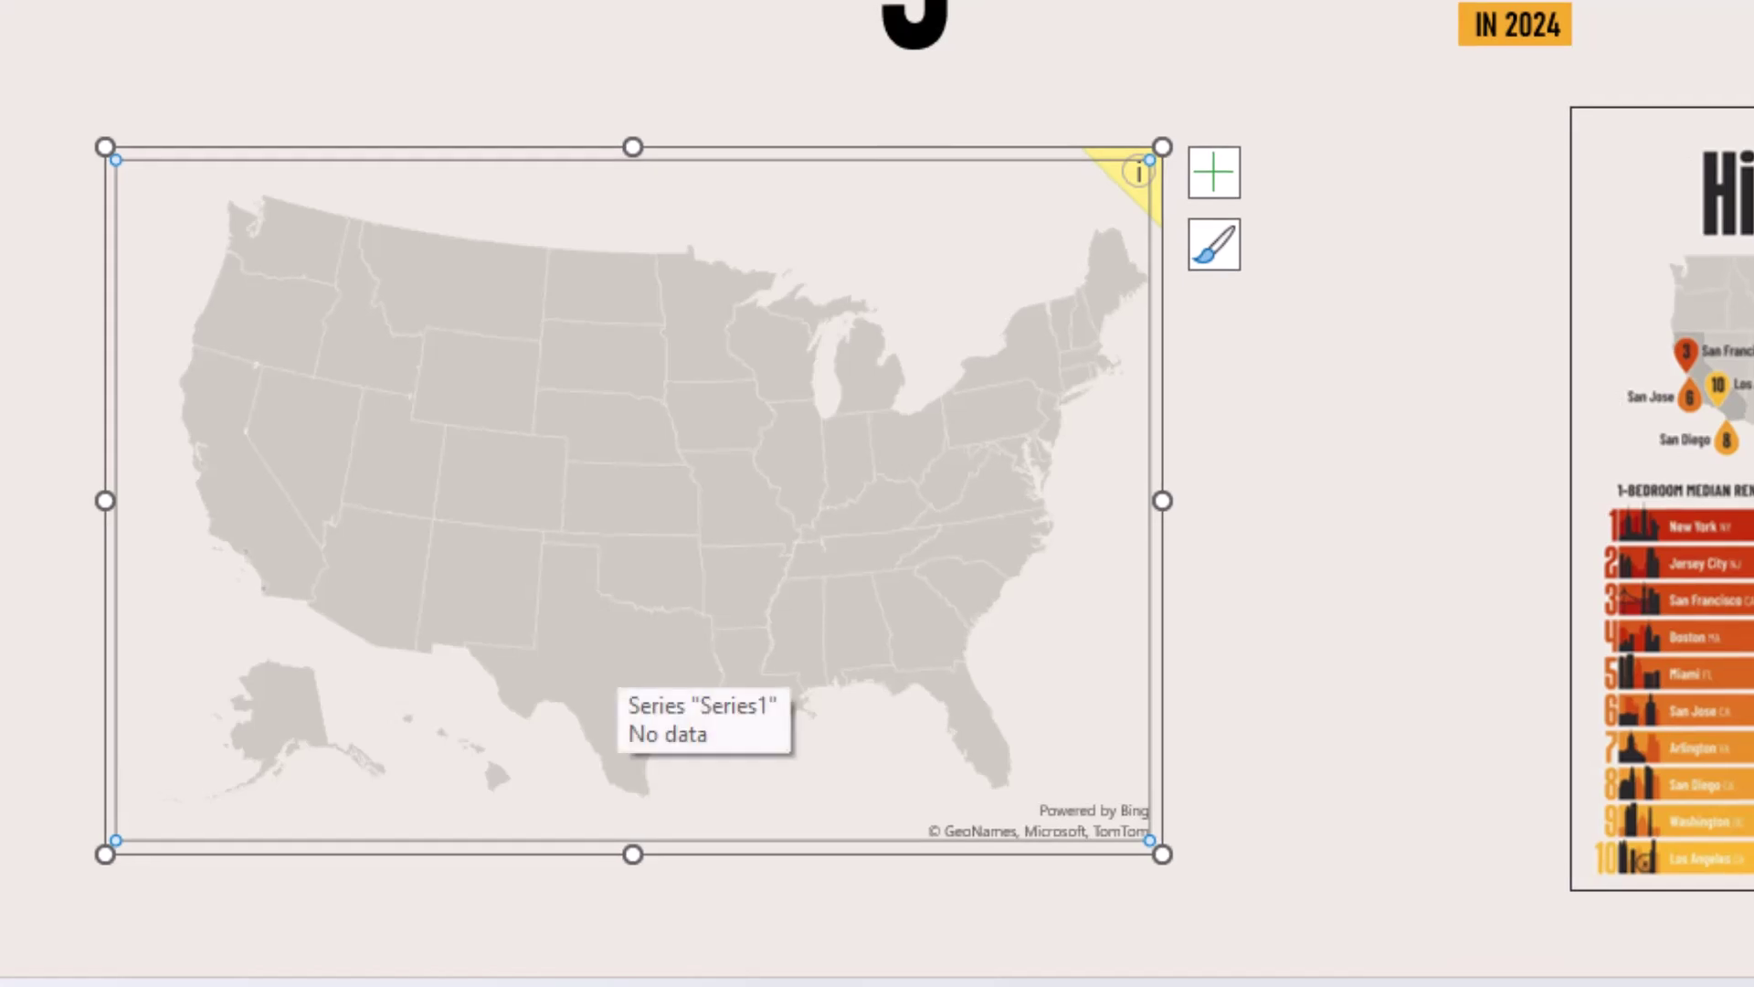
Set the map series' Minimum and Maximum Series Colors to standard Red
right_click(621, 377)
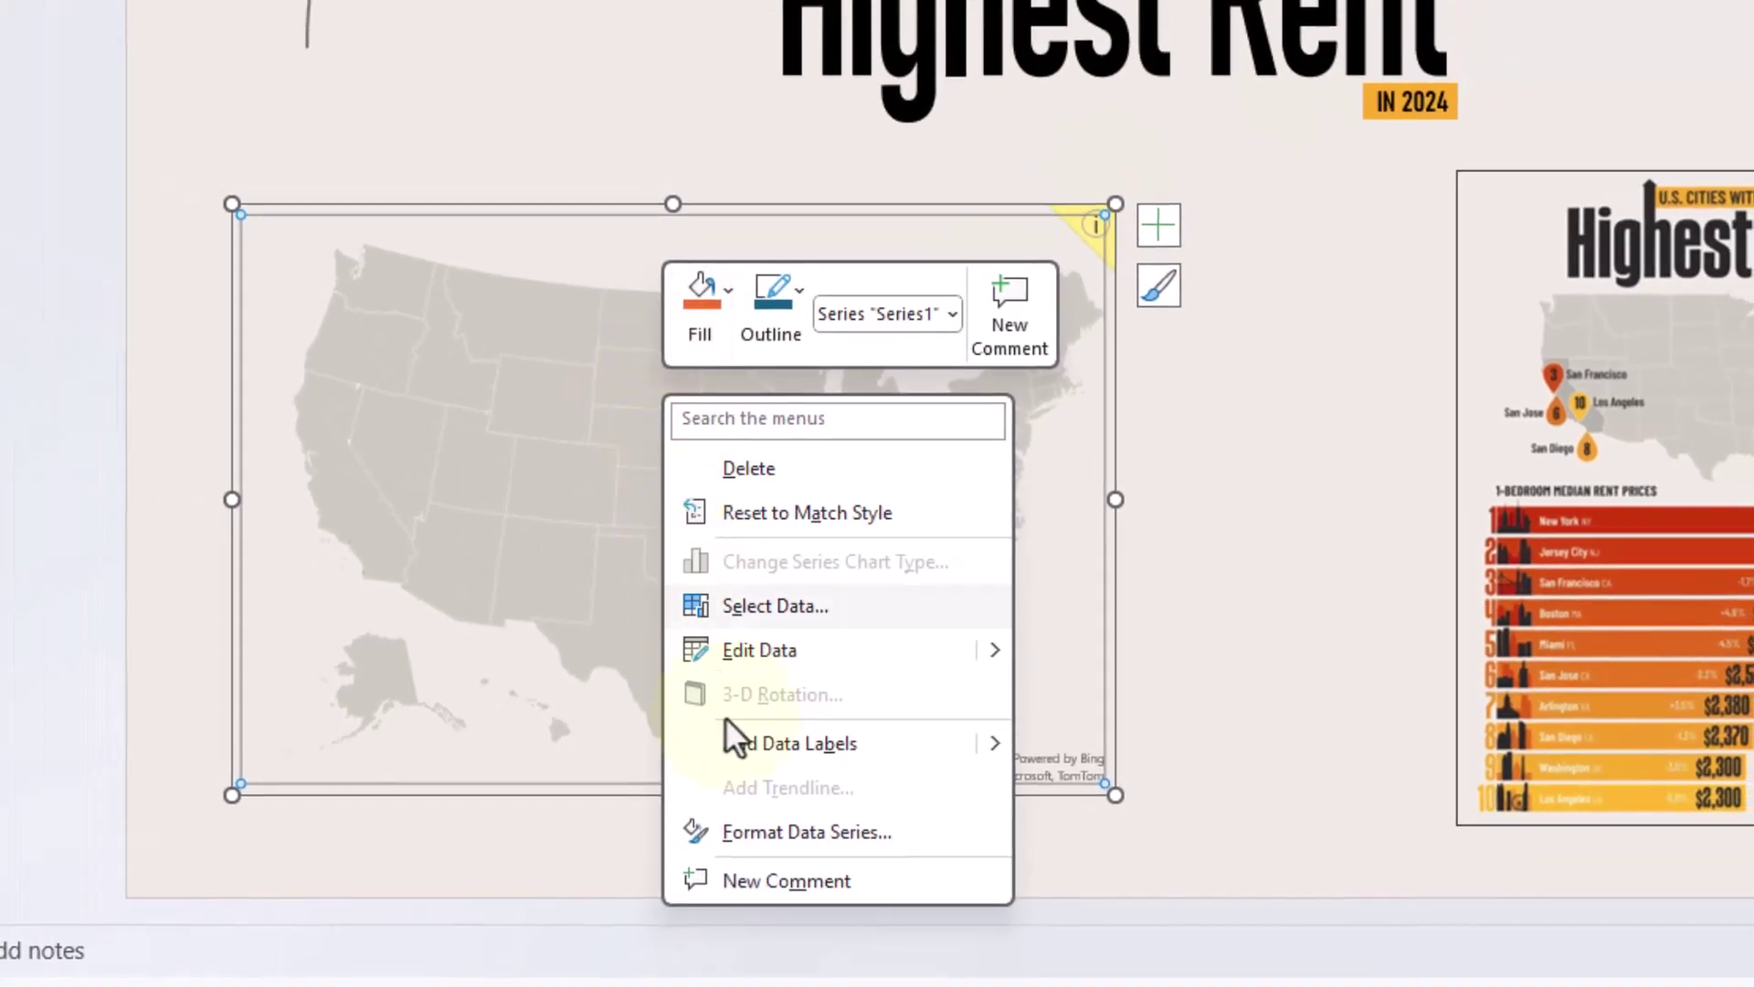
click(747, 829)
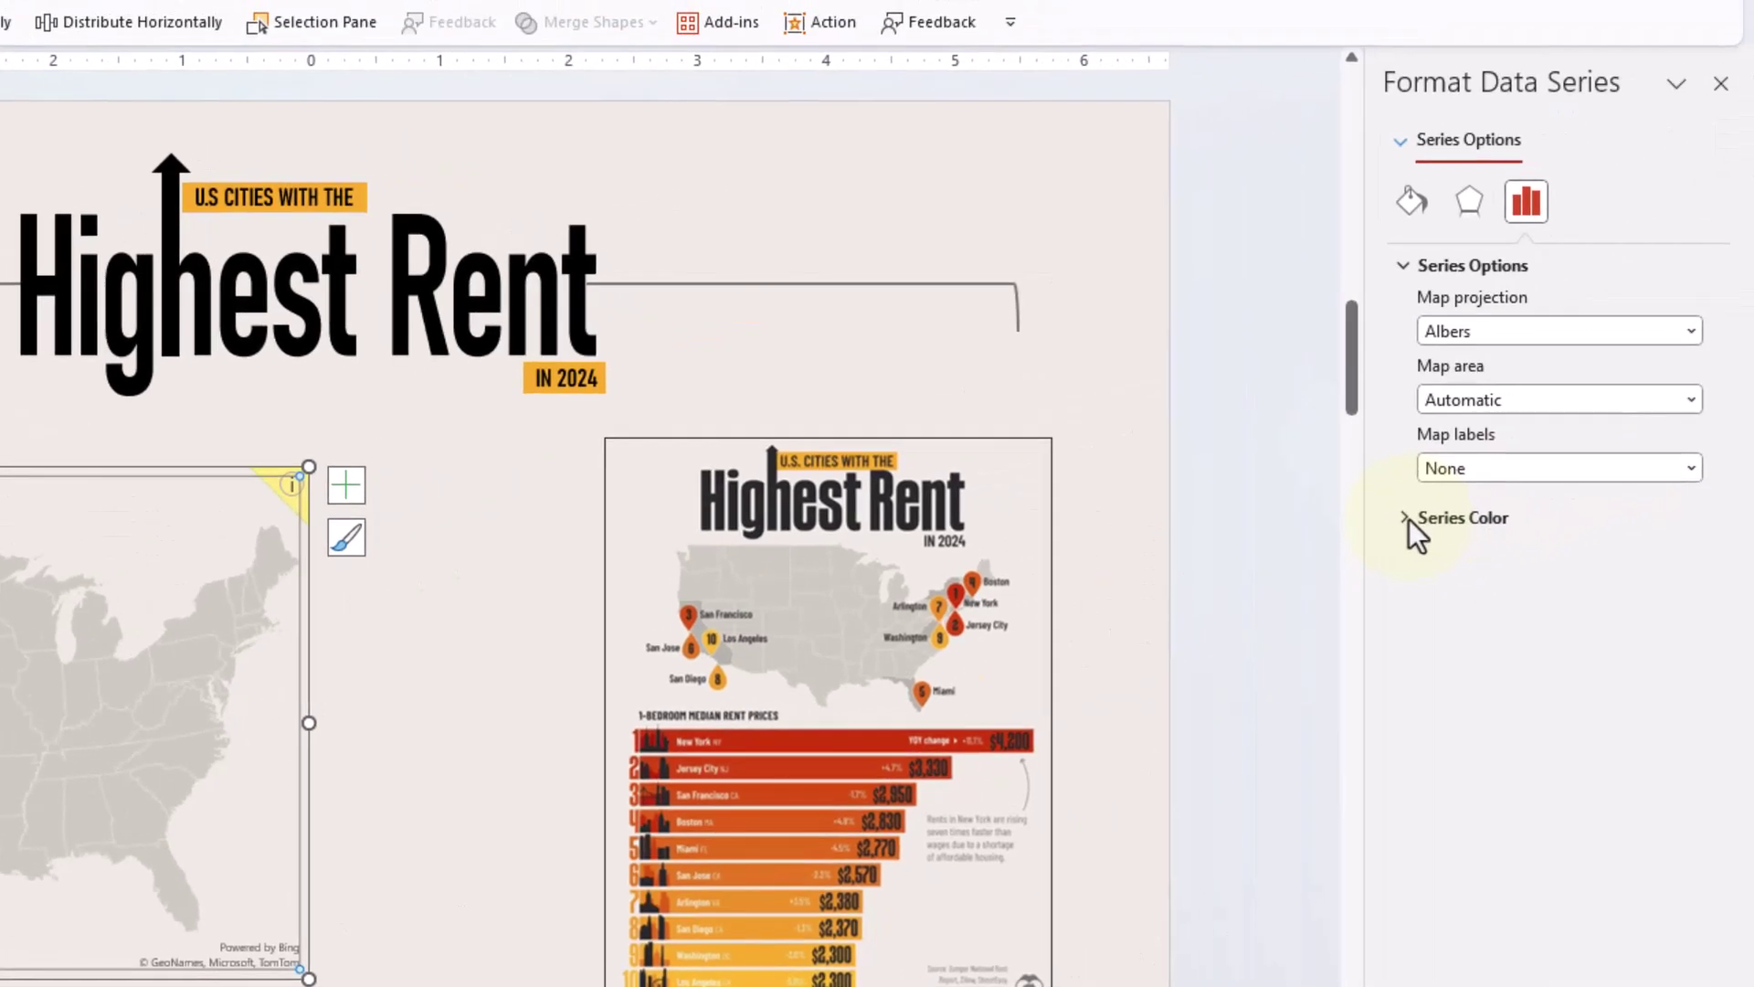
click(1409, 519)
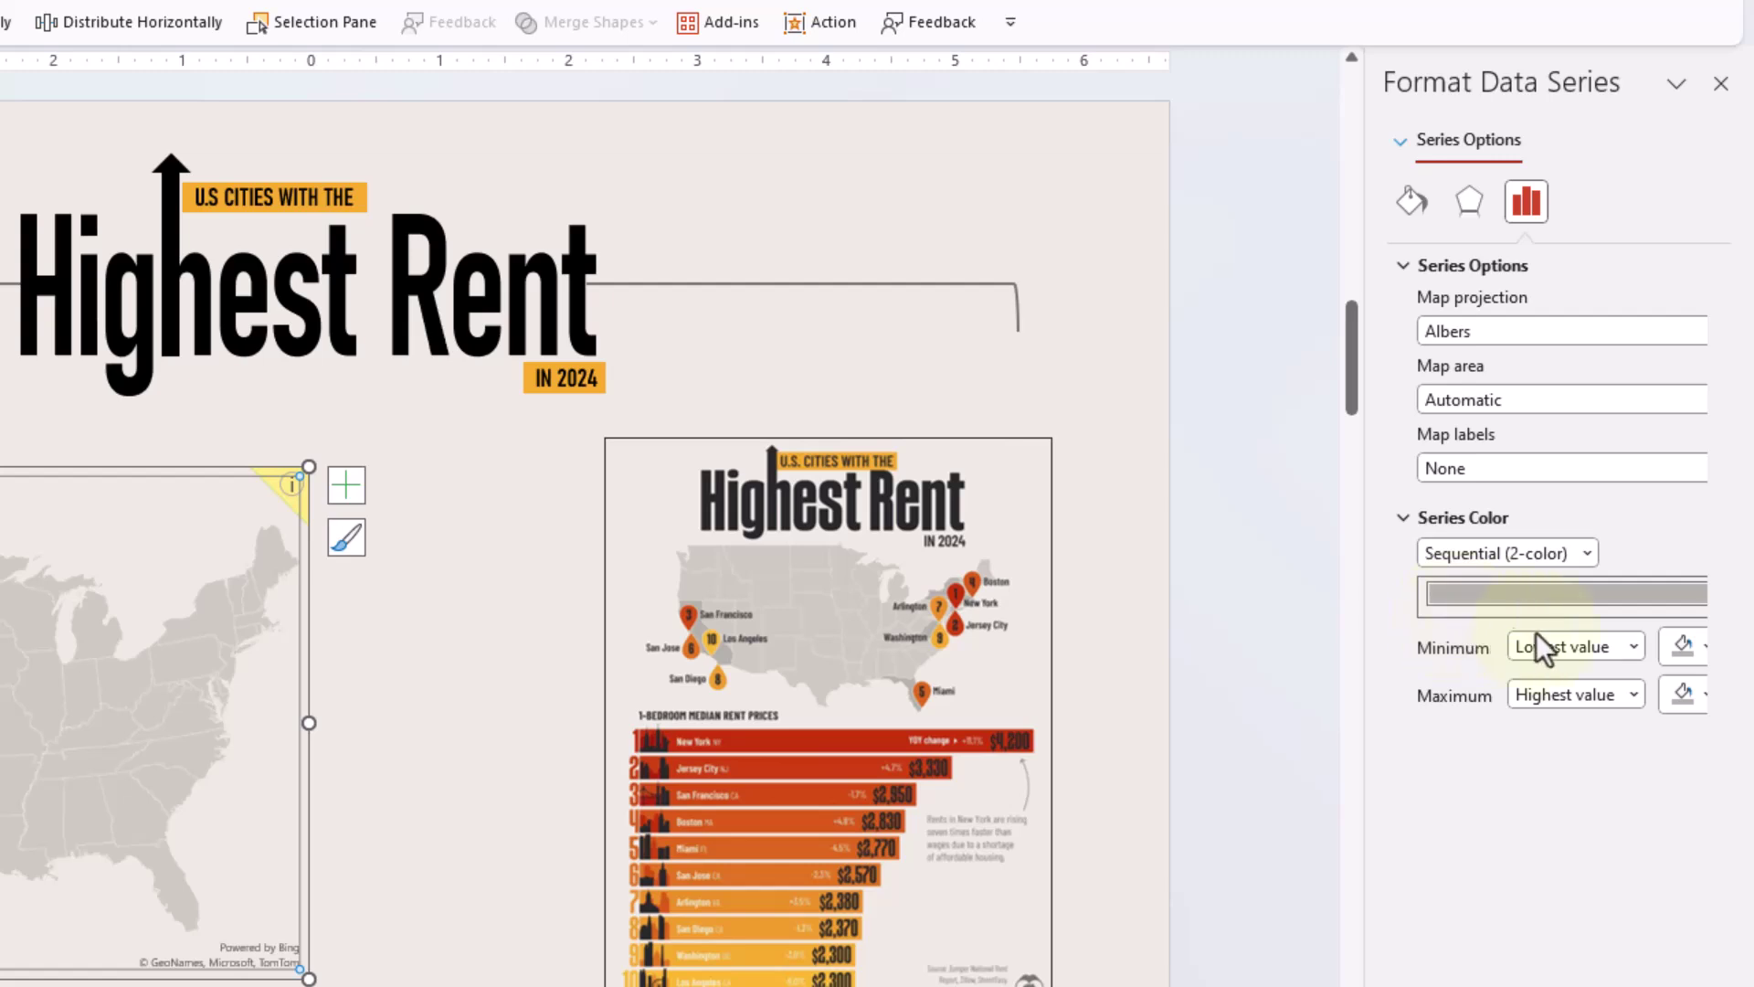
click(1677, 650)
click(1420, 466)
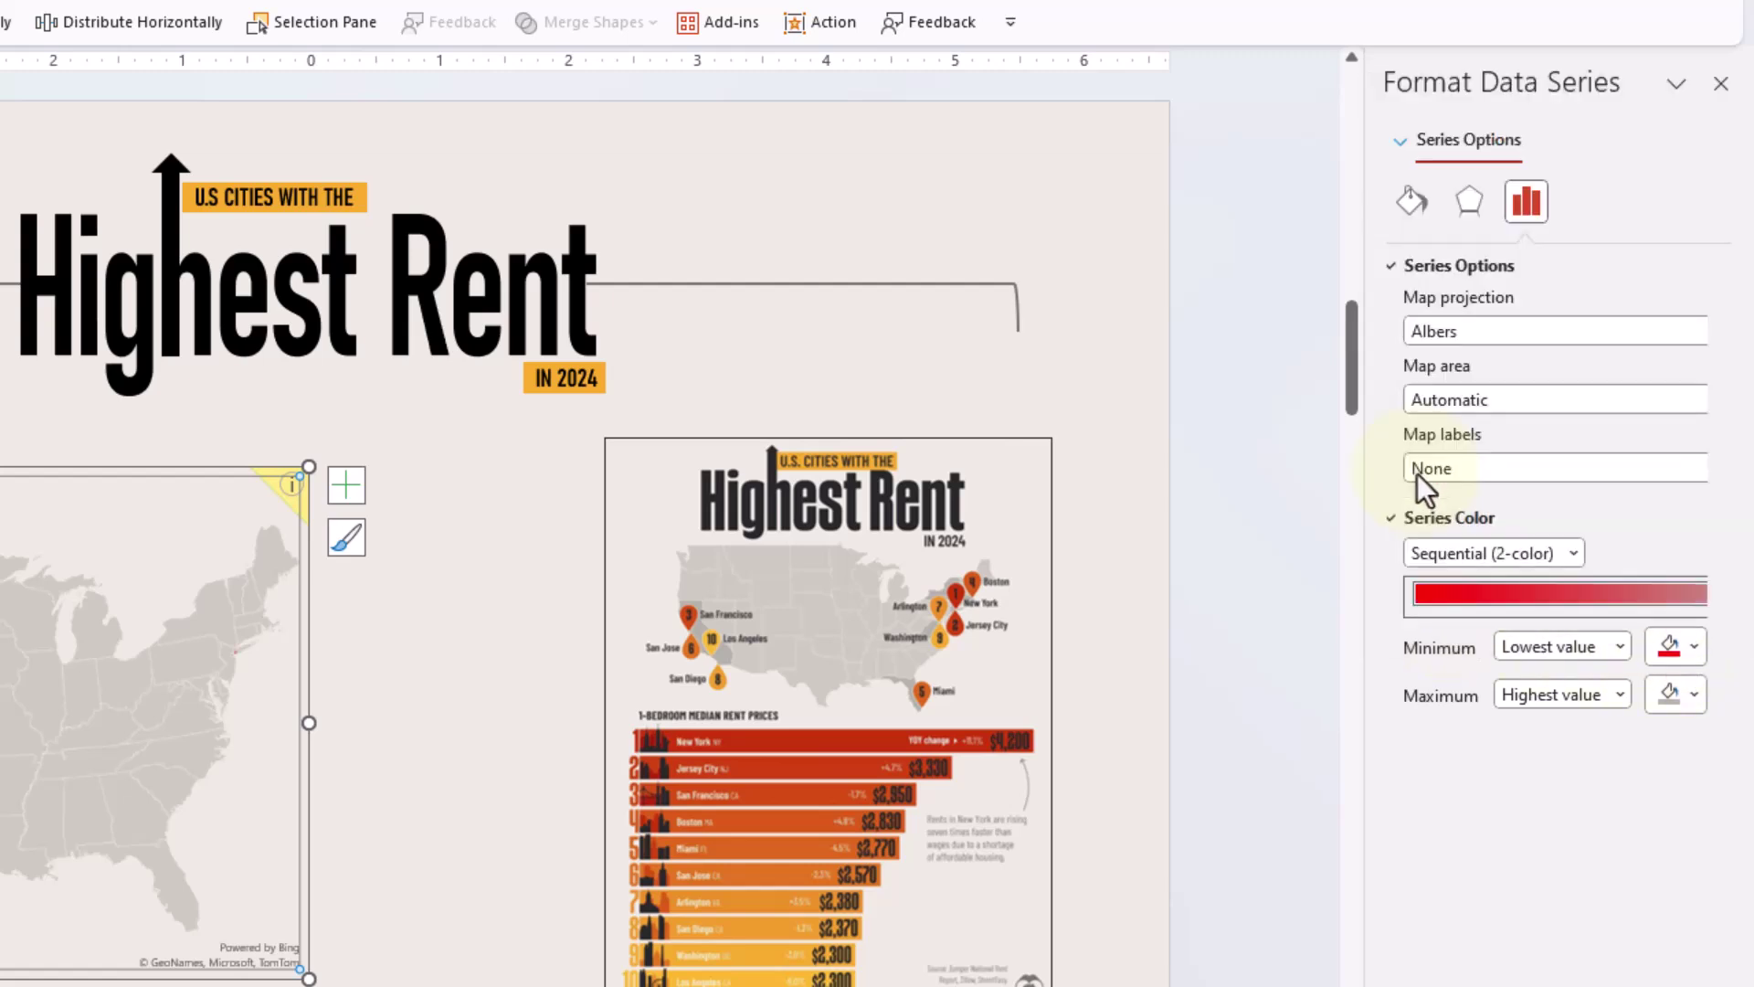
click(1665, 694)
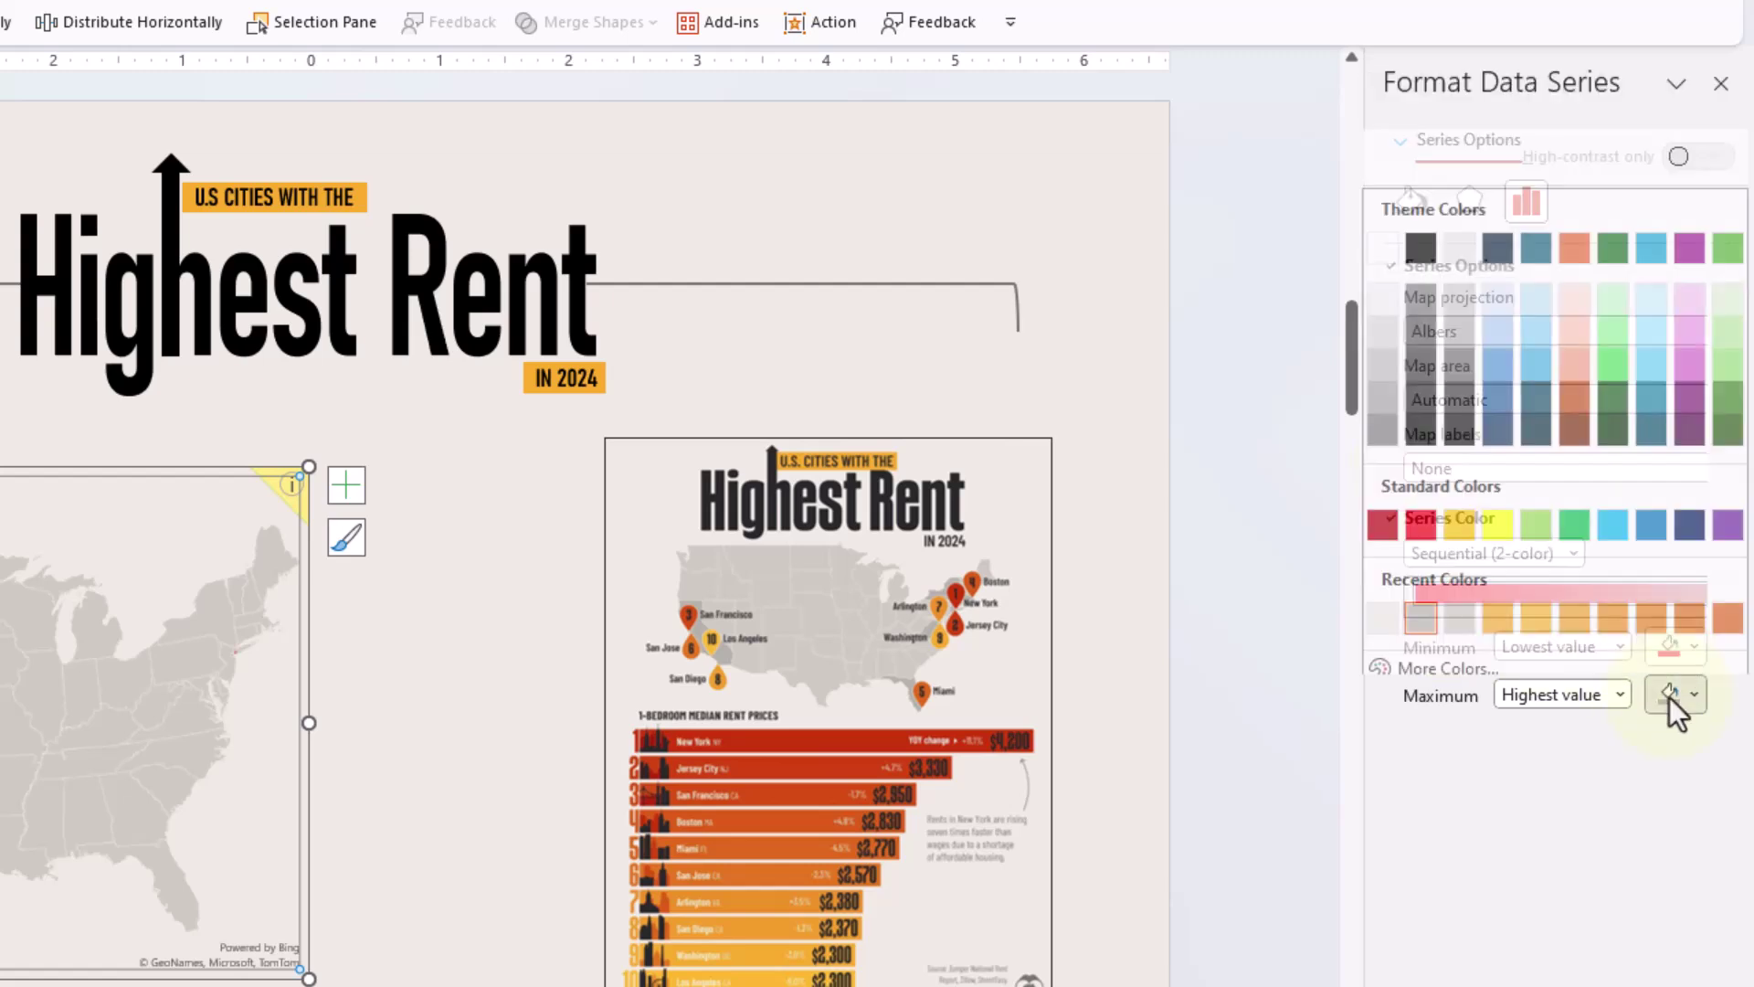
click(1417, 508)
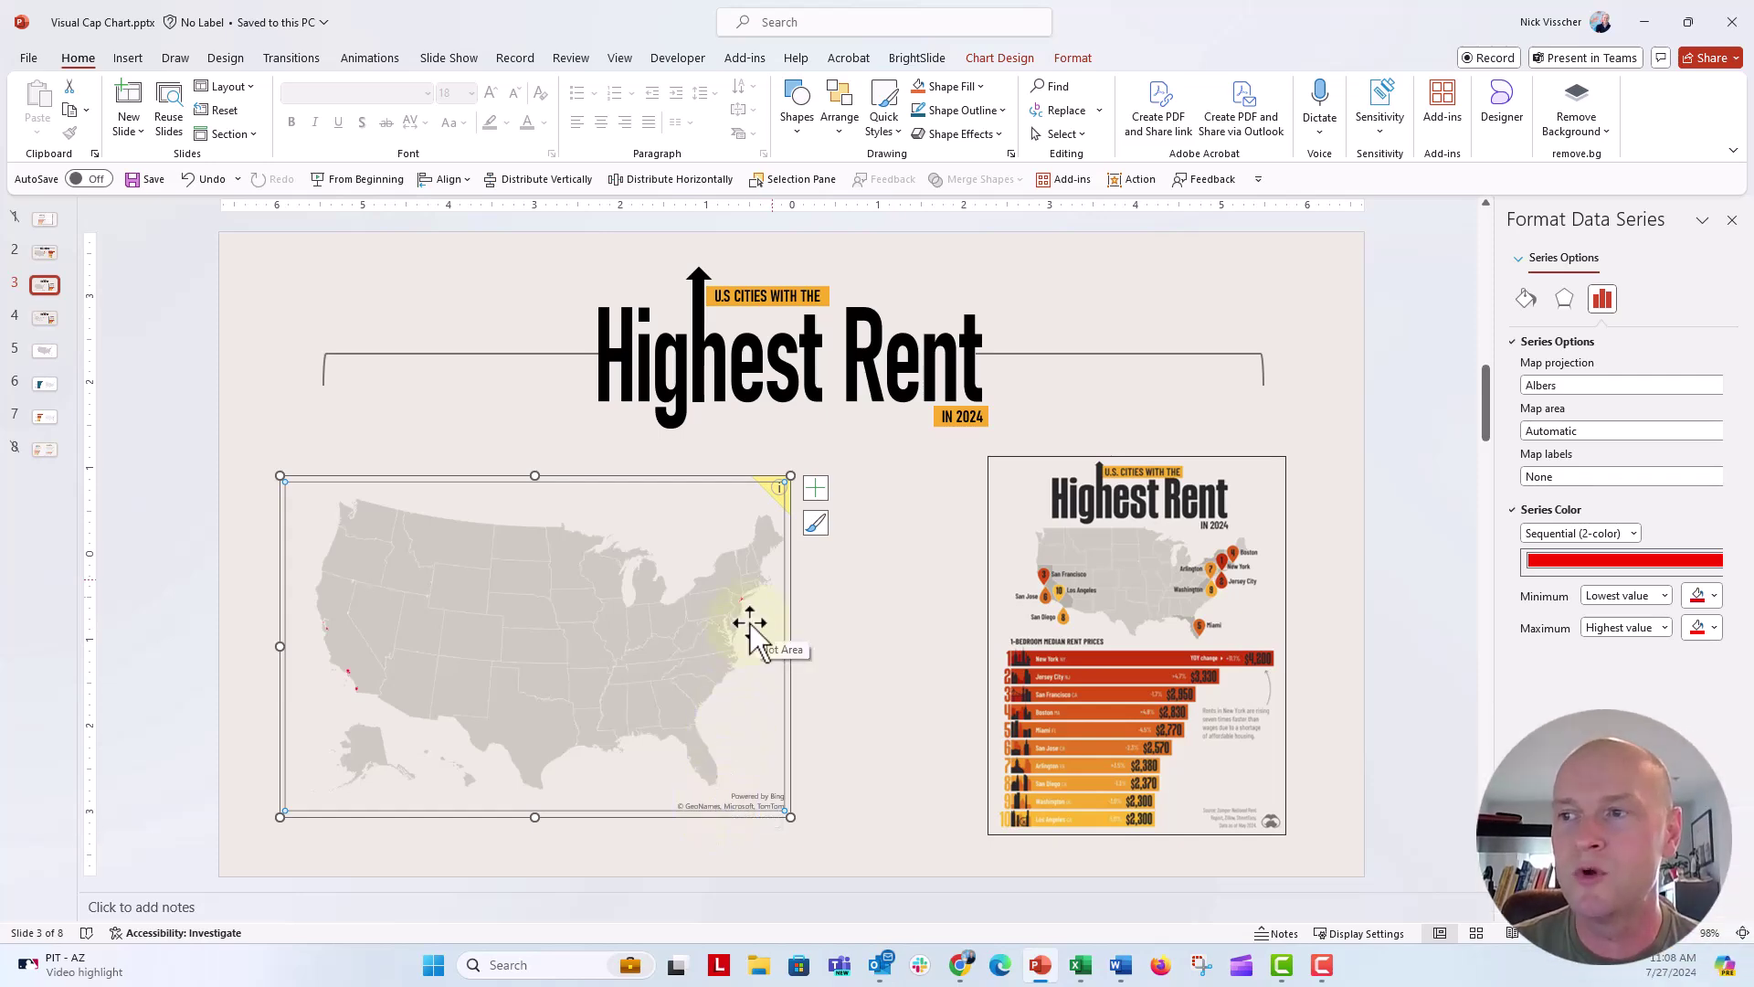
click(1686, 933)
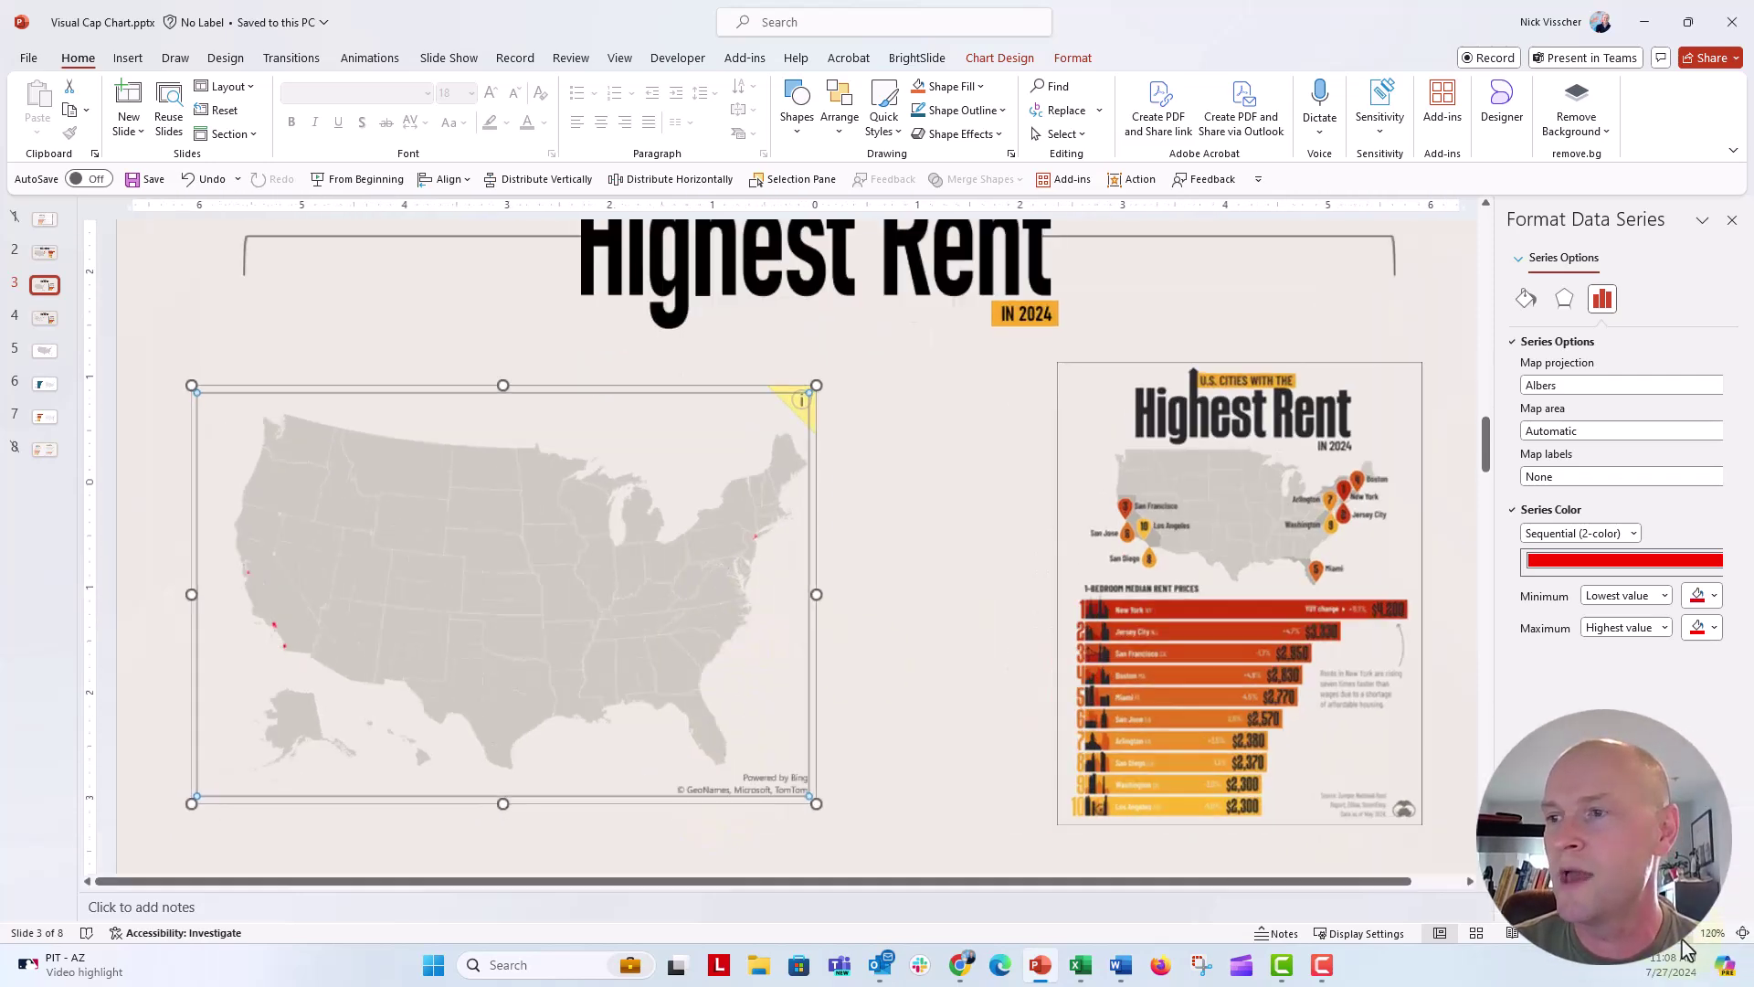
click(1686, 933)
click(1686, 932)
click(1685, 932)
click(1683, 935)
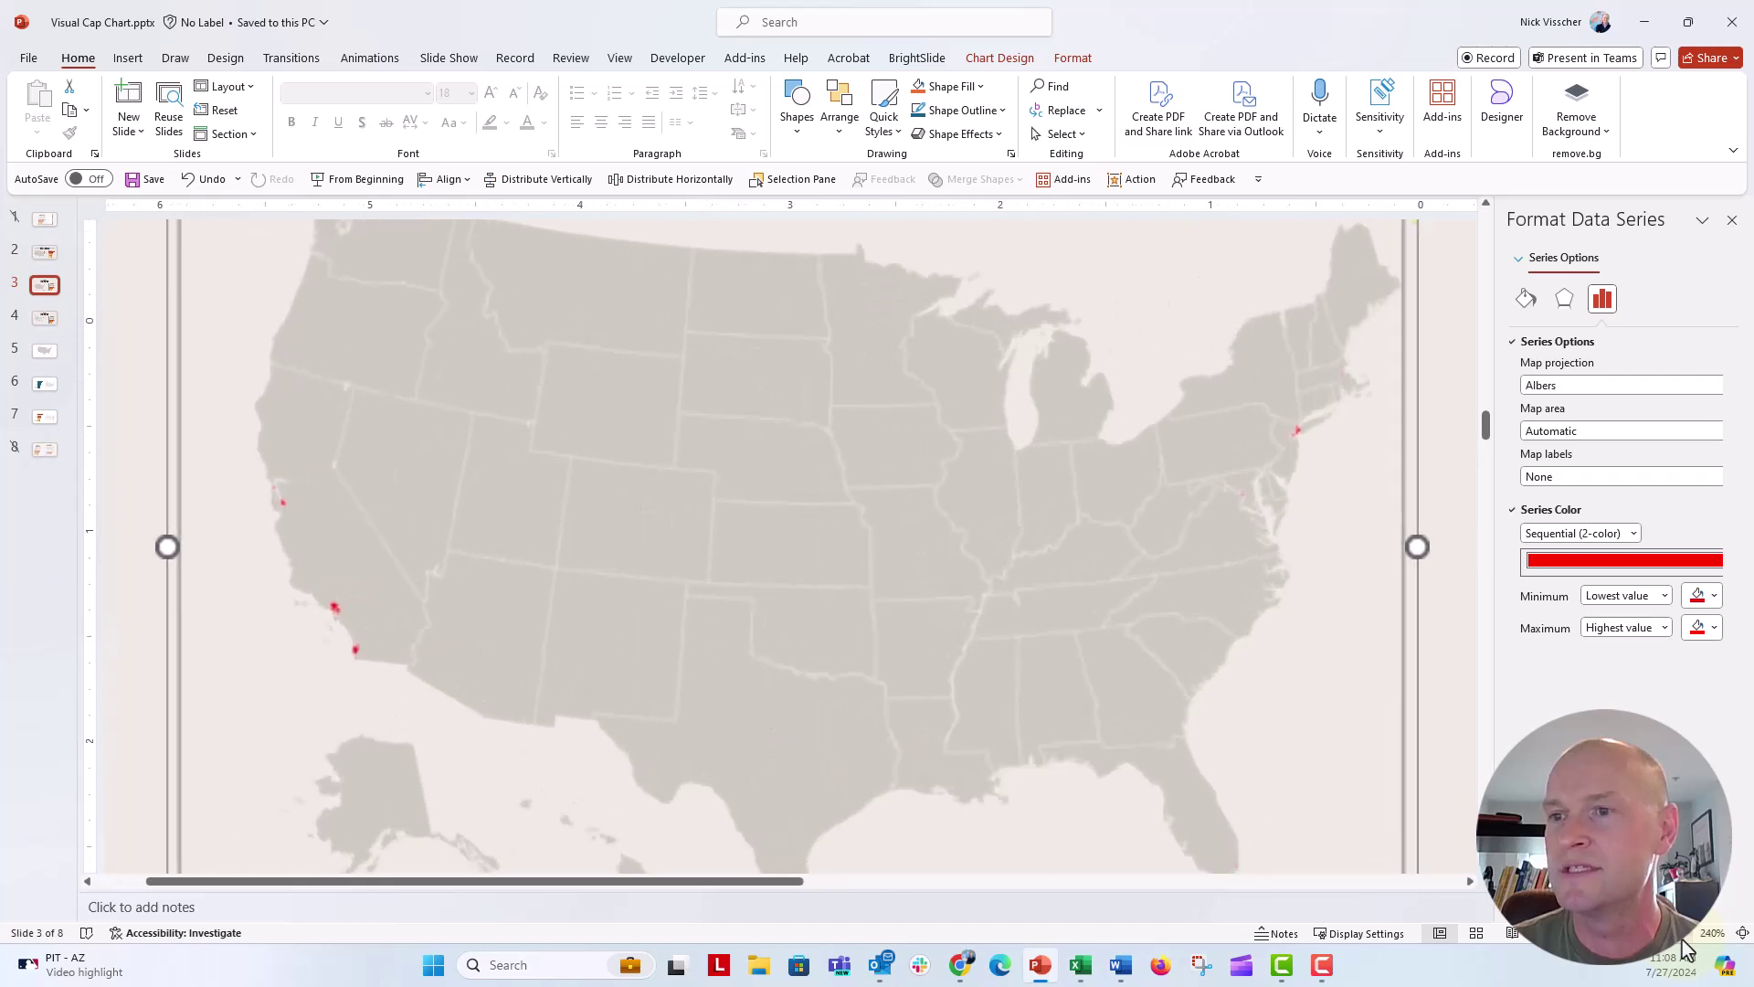
click(1683, 936)
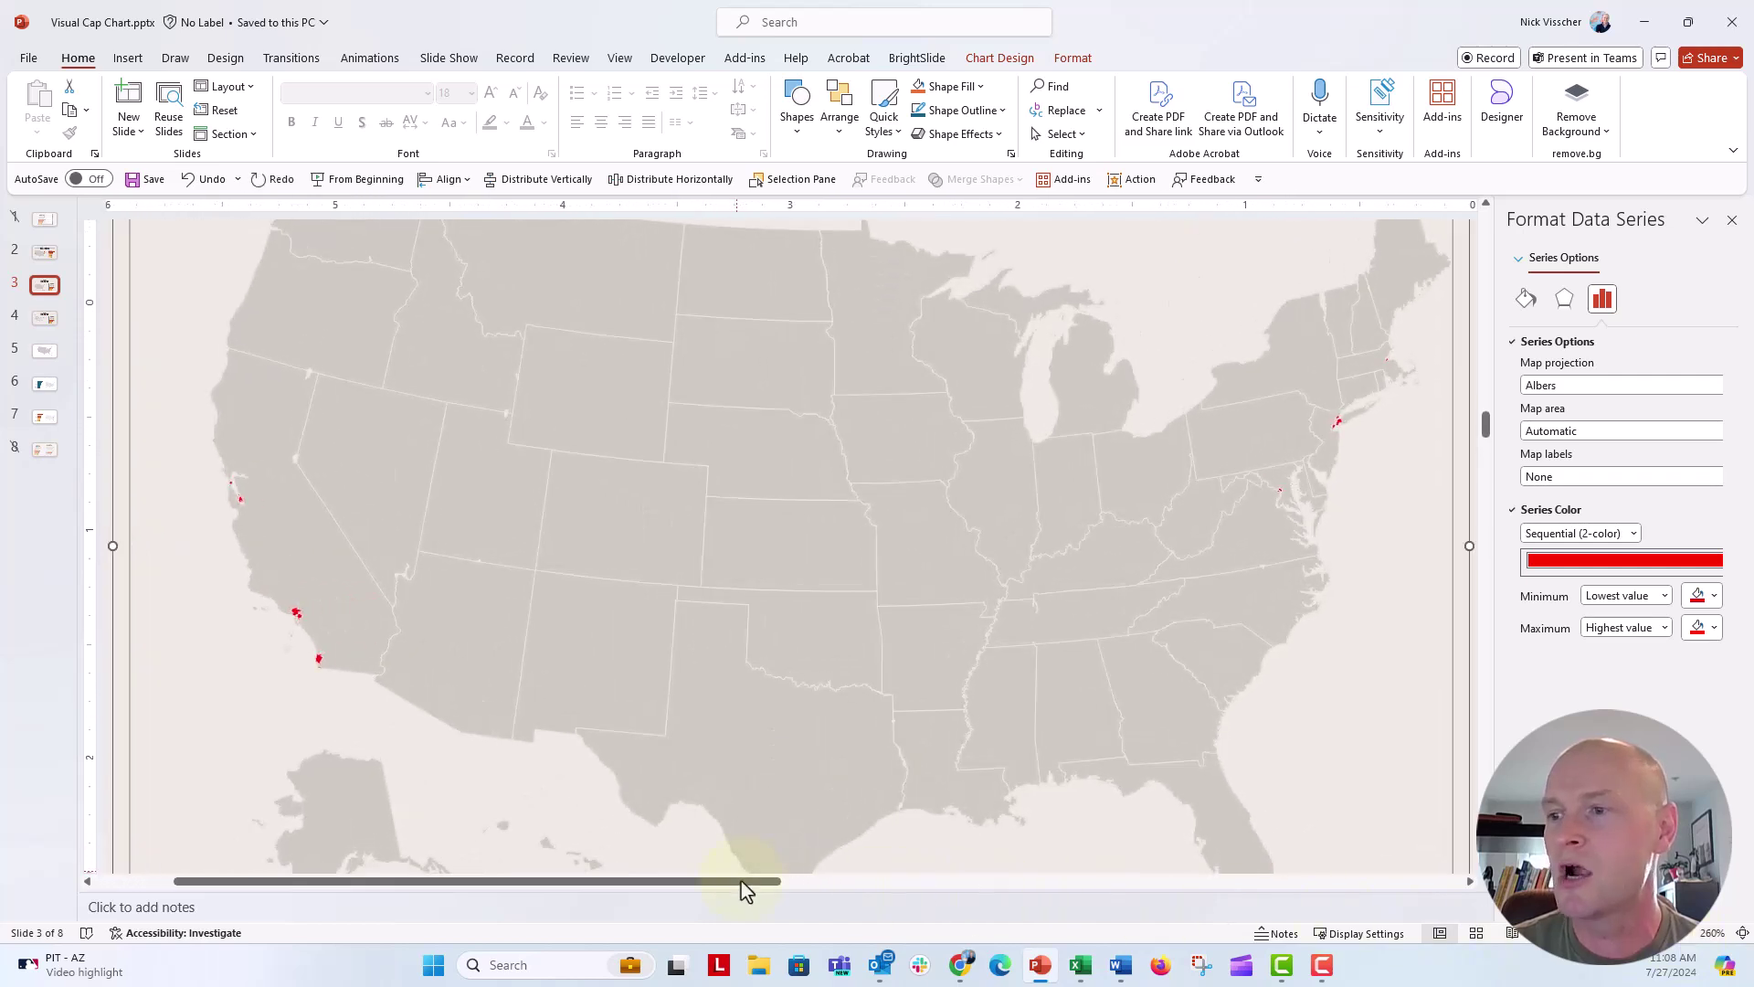
drag(744, 880, 859, 881)
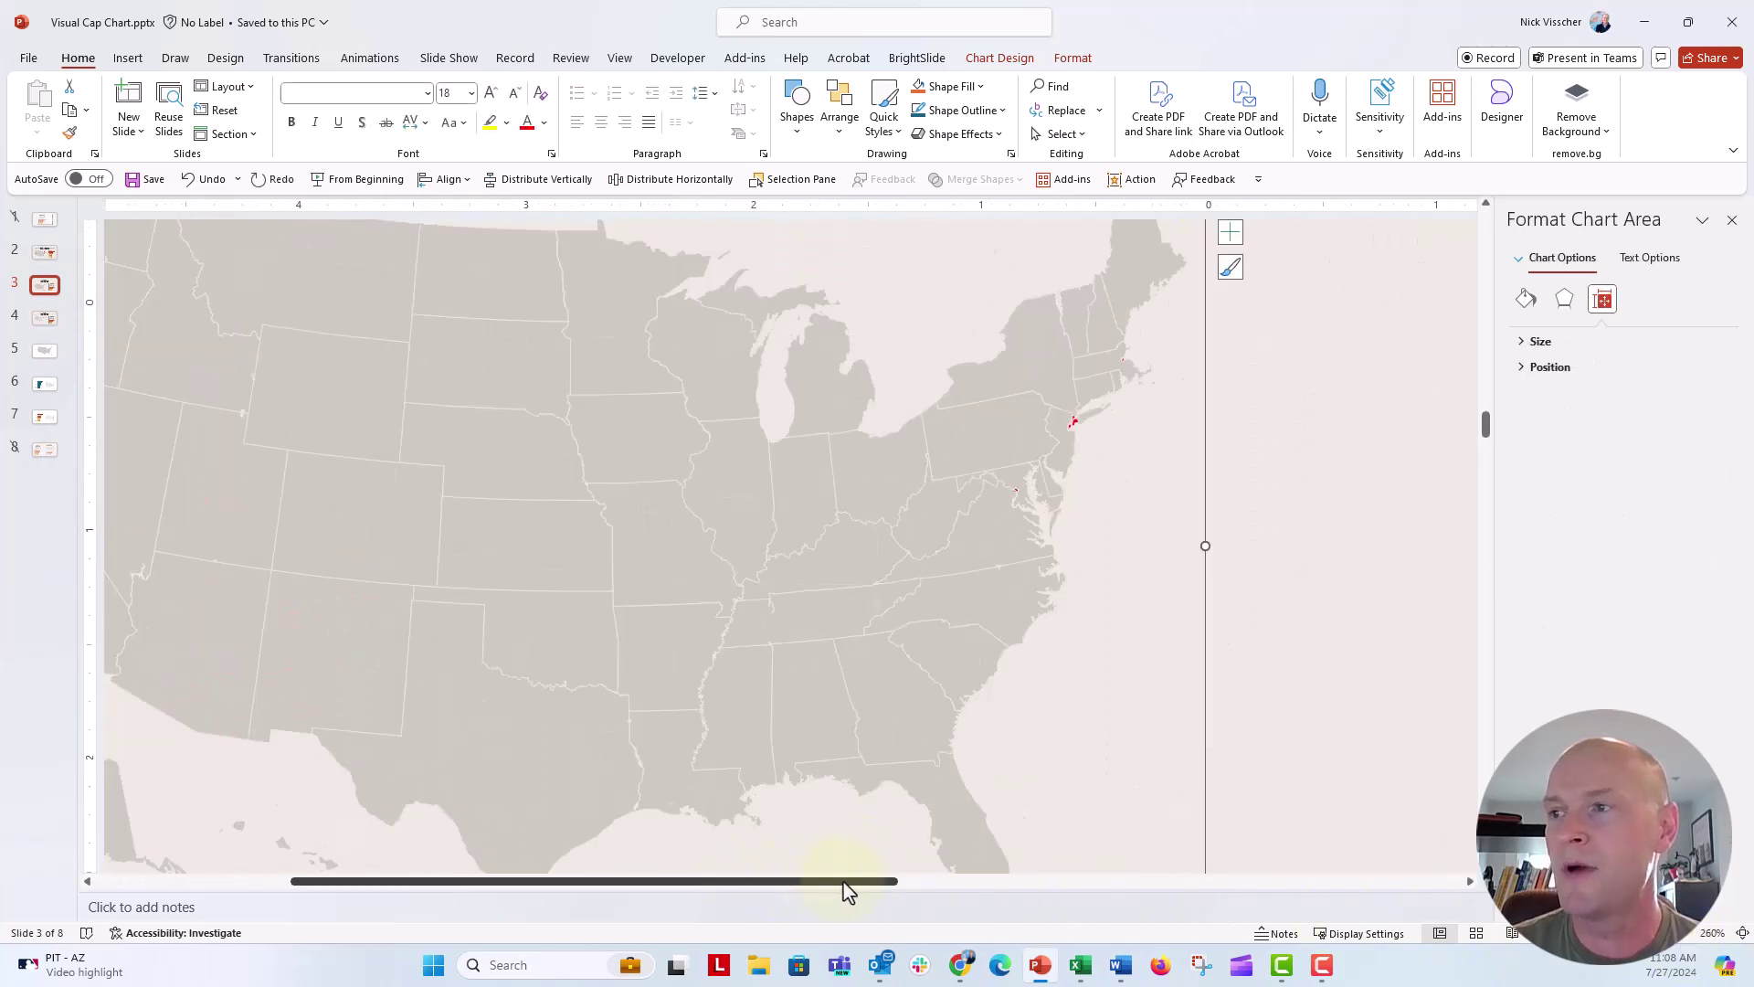
drag(845, 881, 697, 883)
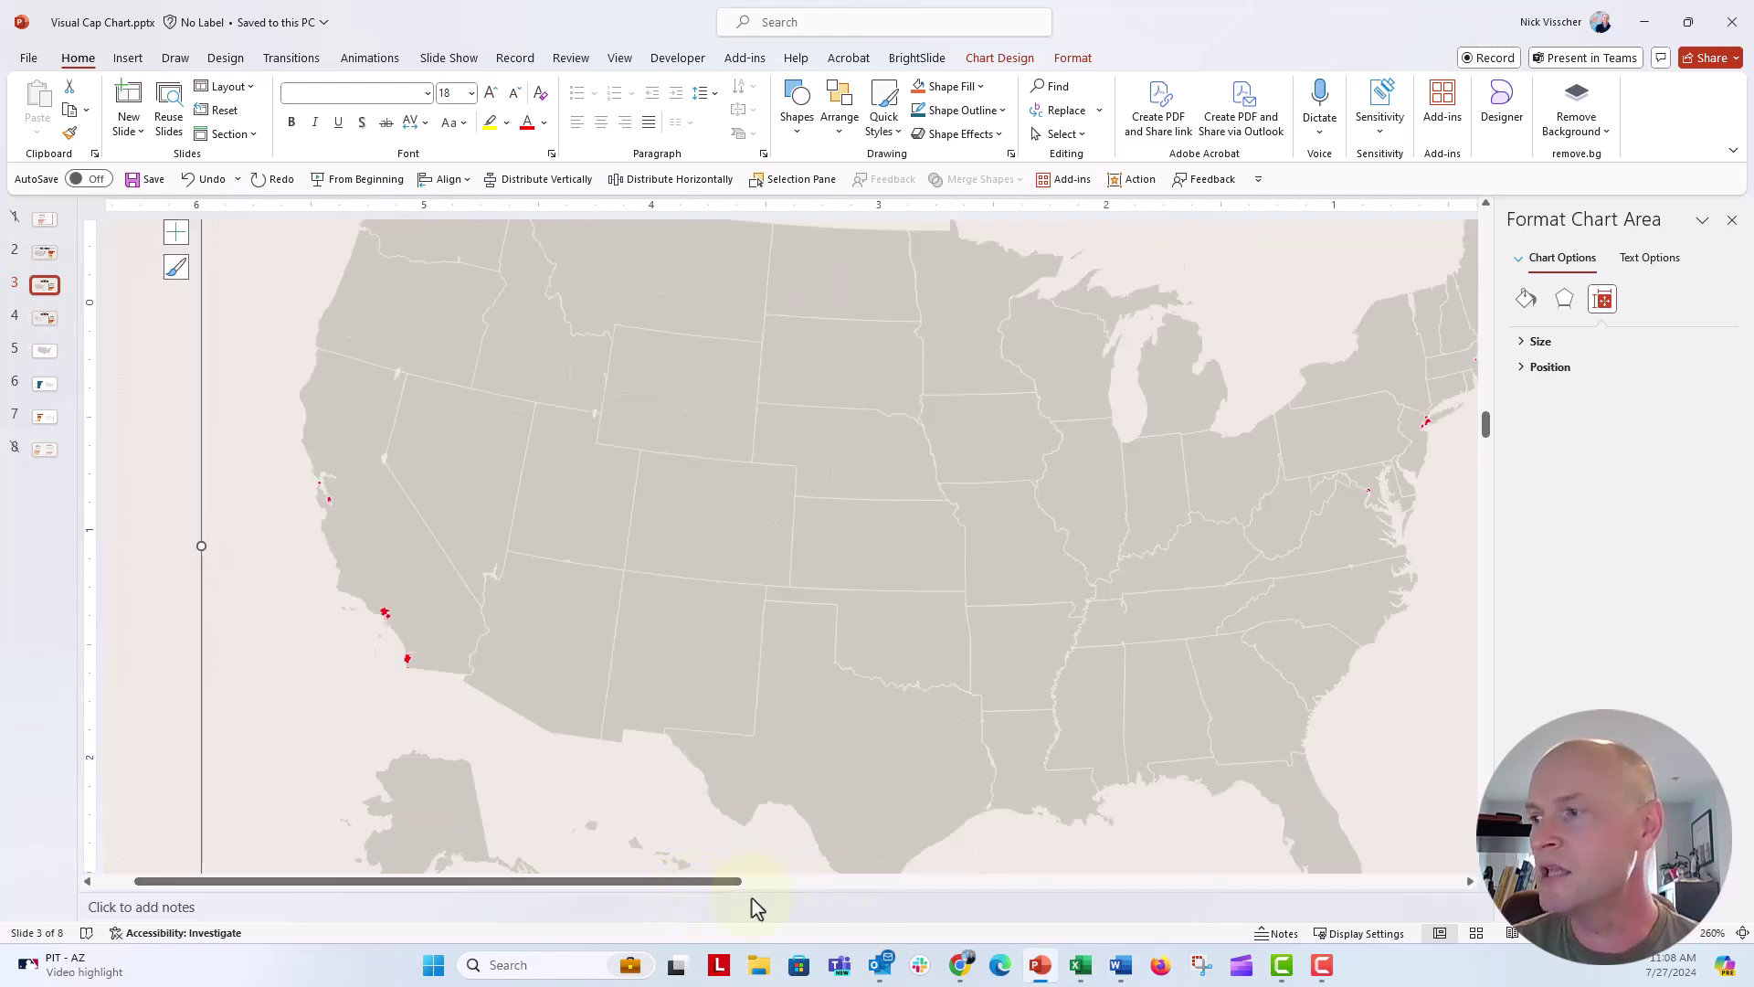
click(1743, 934)
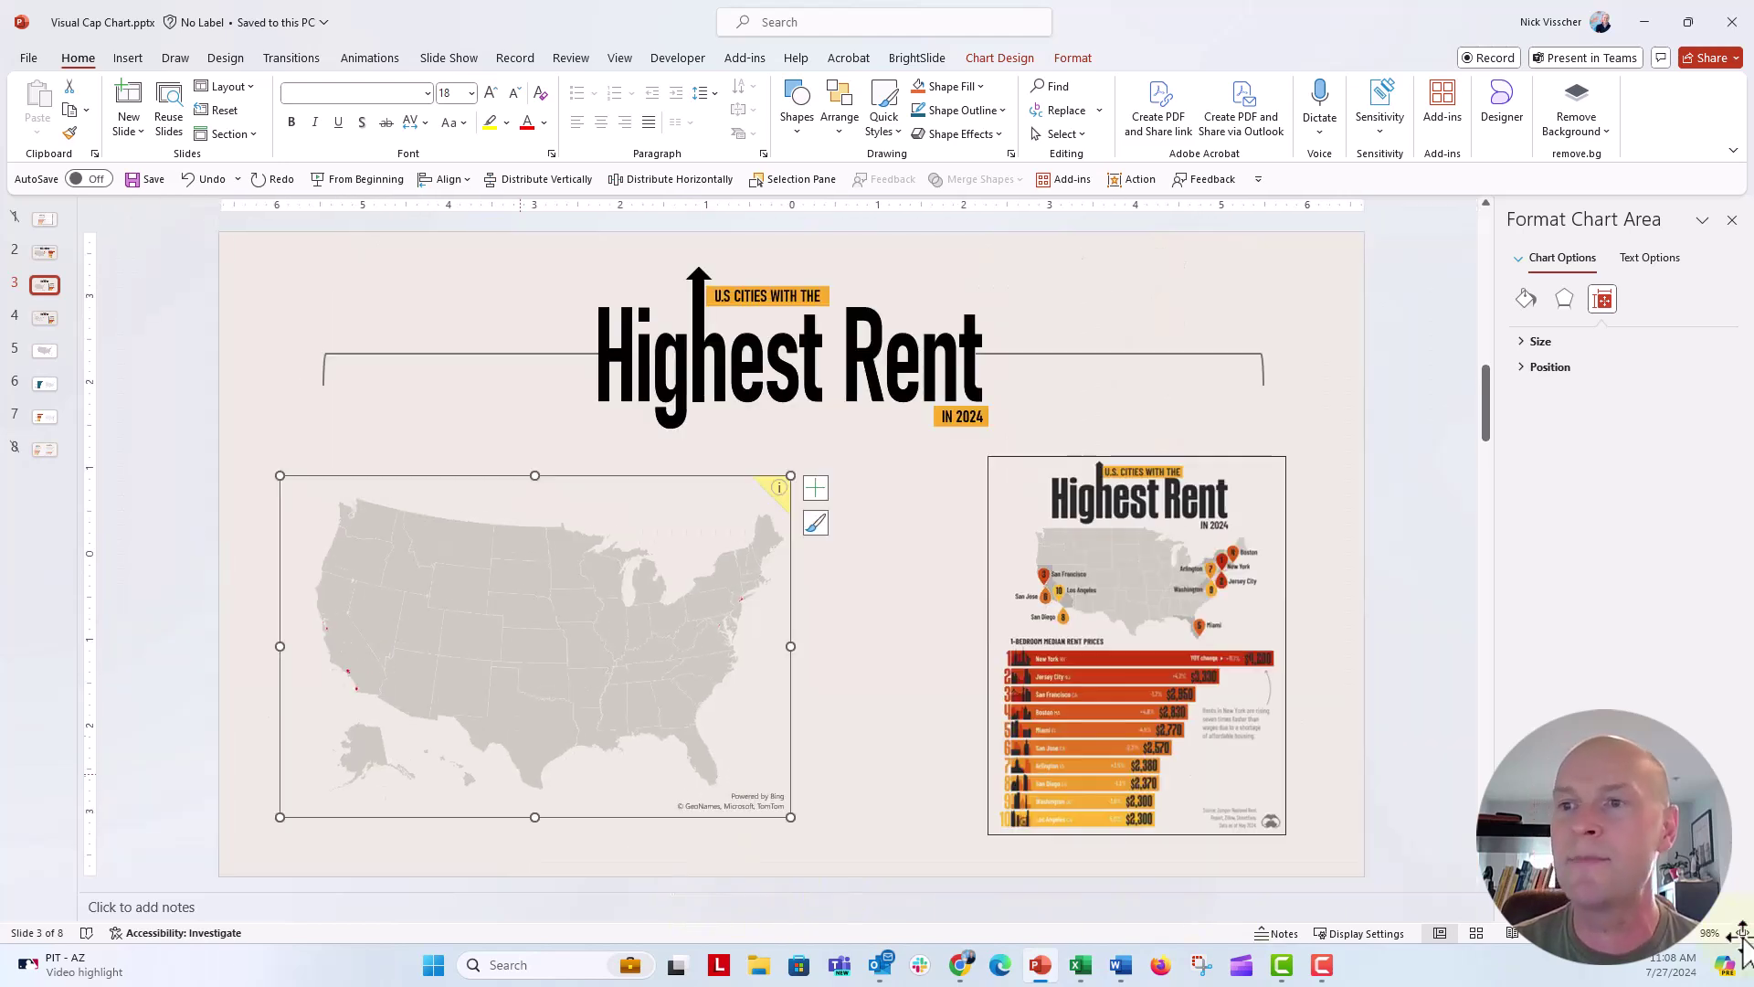
click(373, 540)
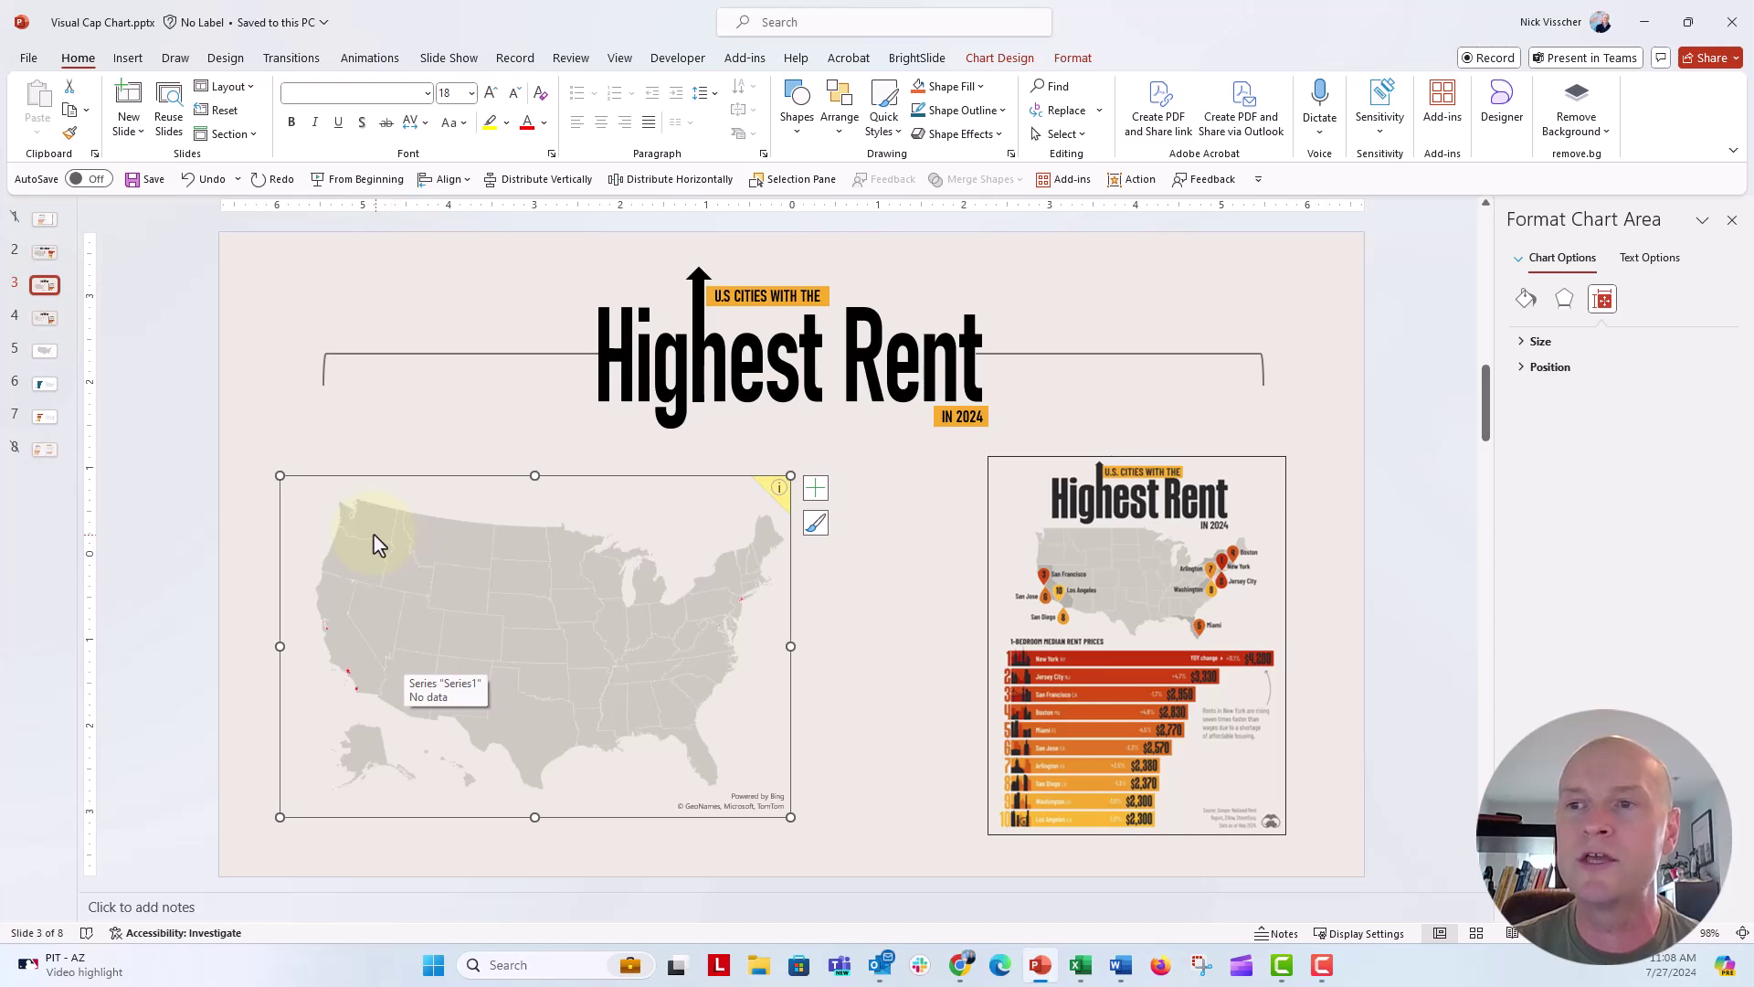
right_click(379, 546)
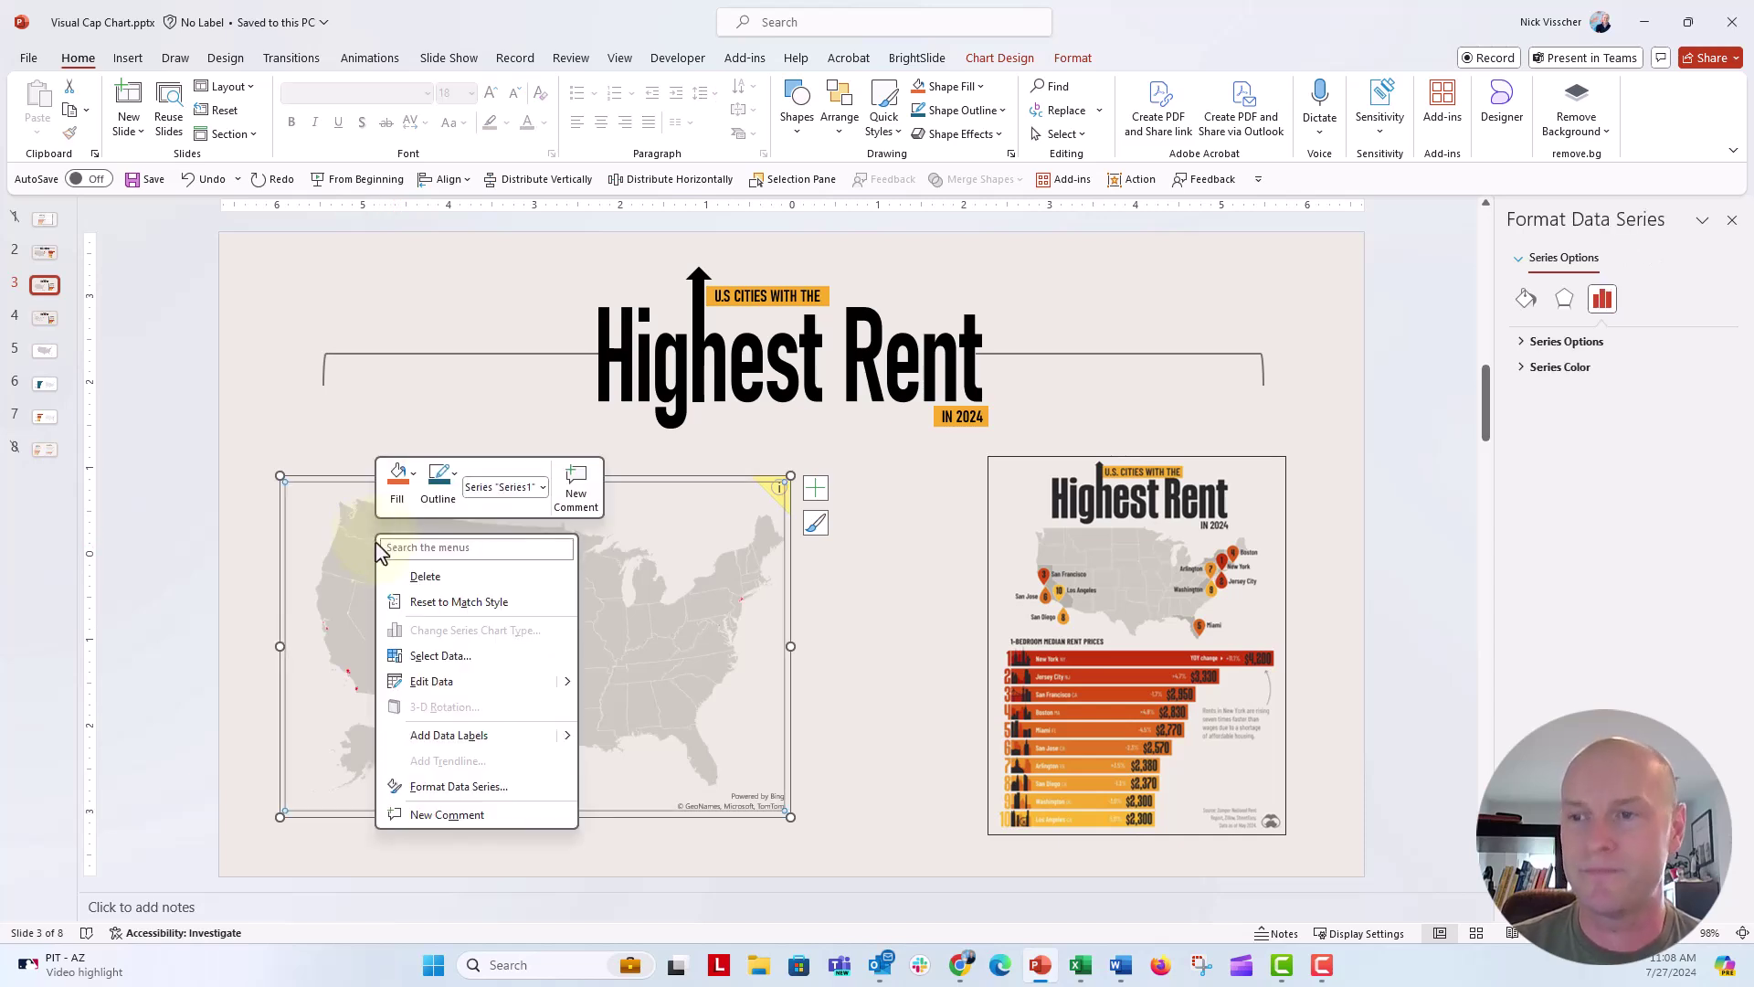
click(448, 786)
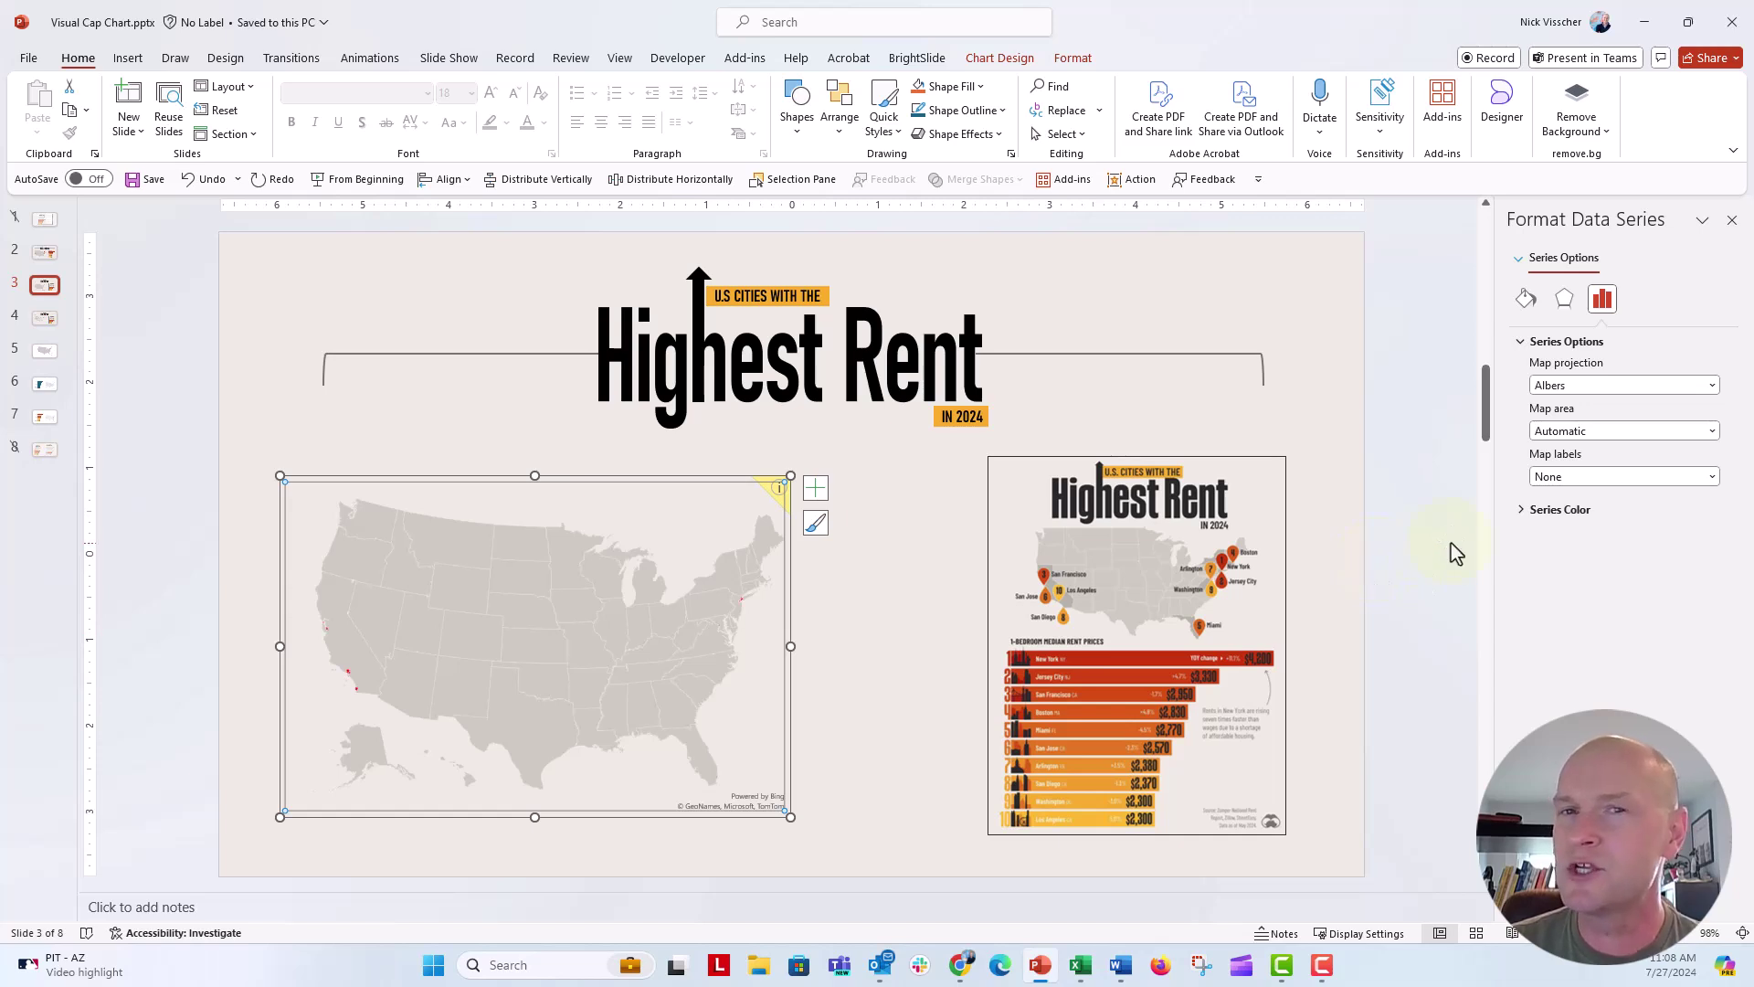
click(1712, 431)
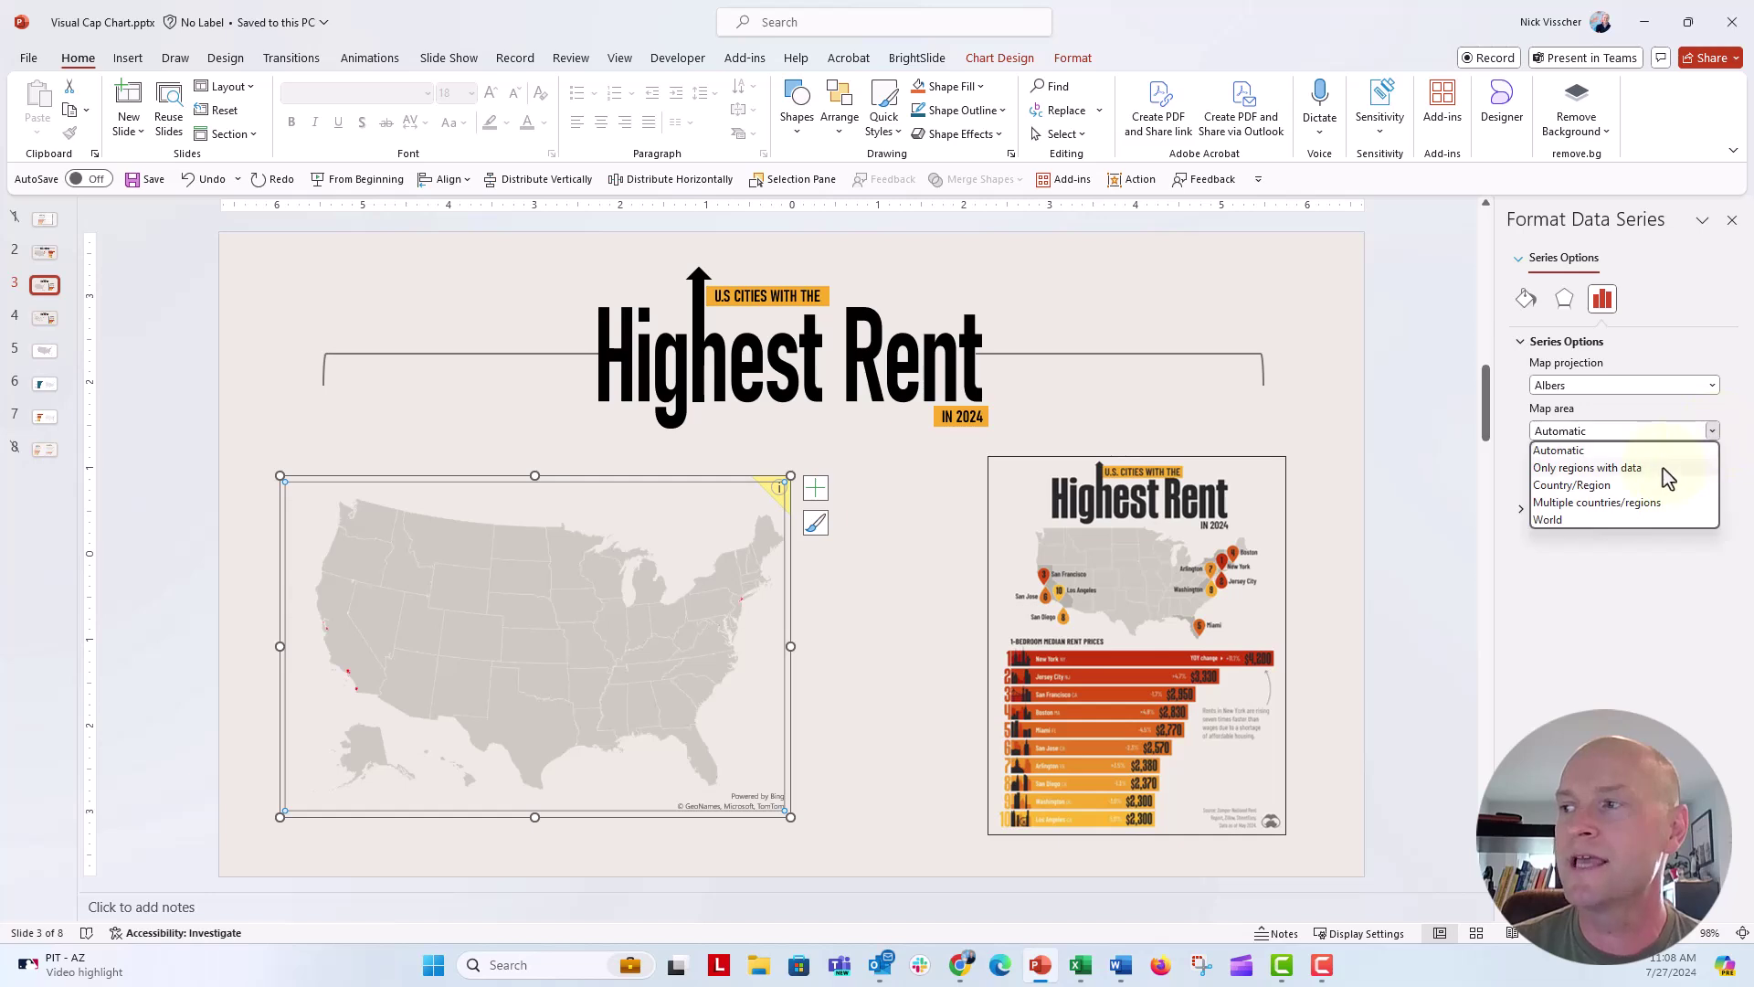
click(1663, 468)
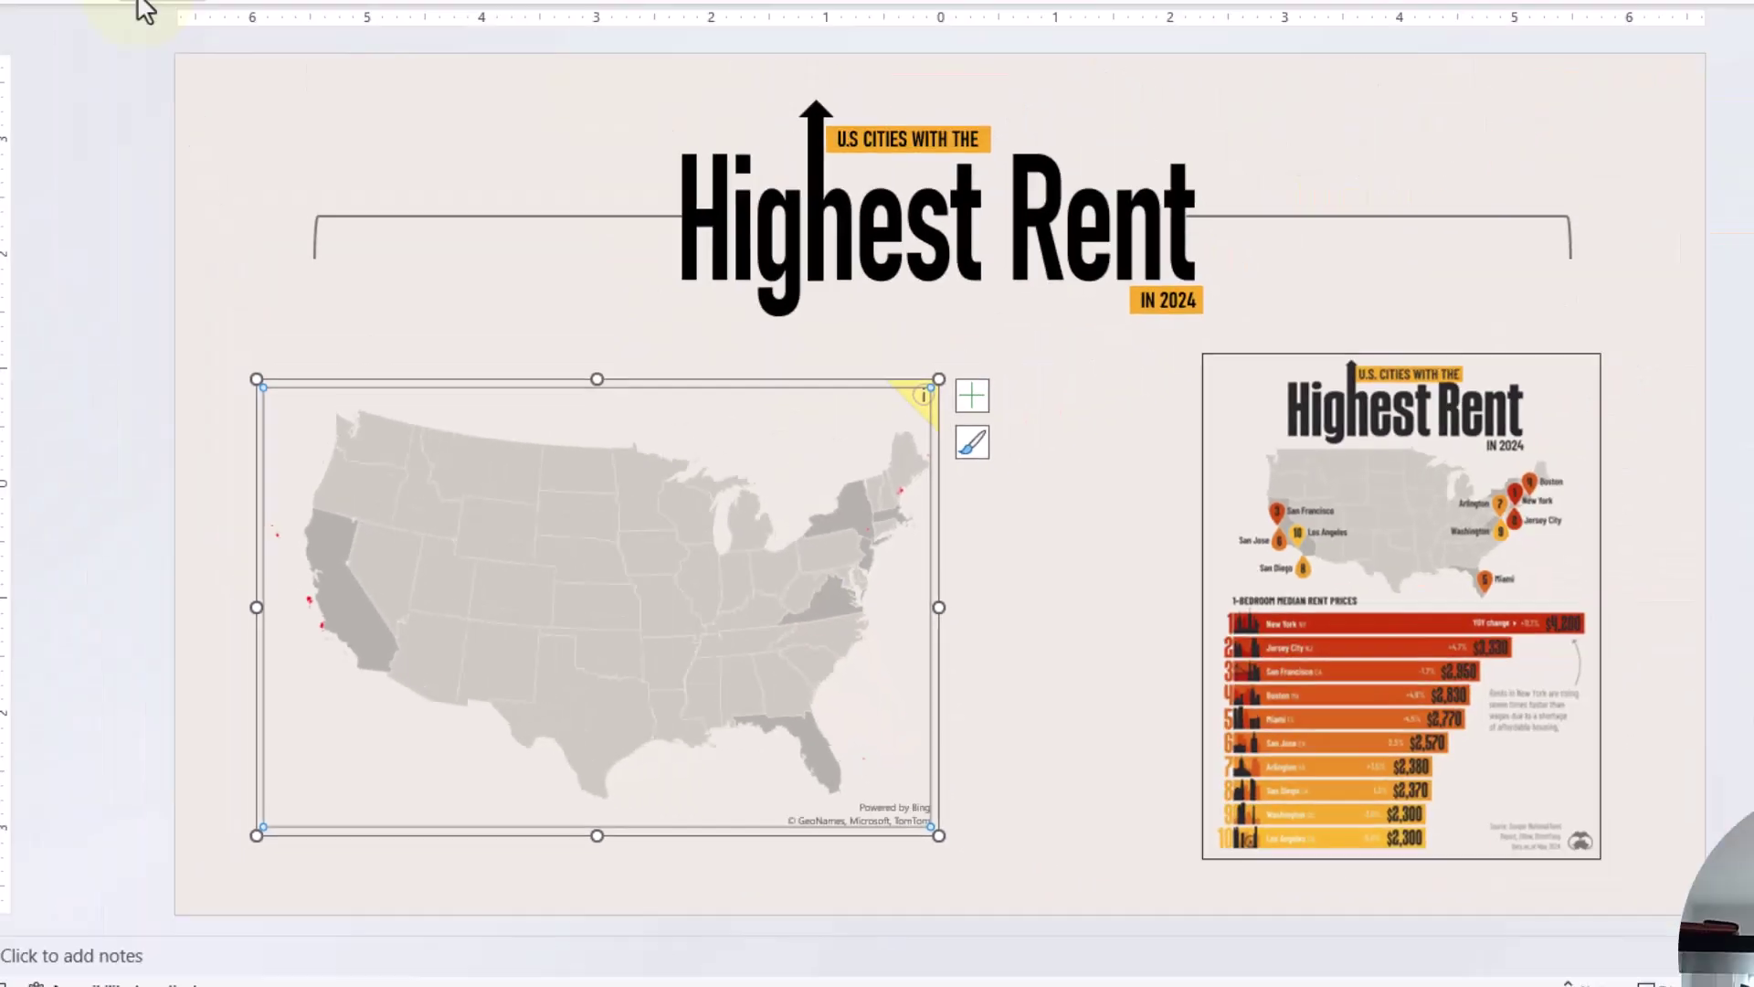
click(206, 179)
mouse_move(406, 539)
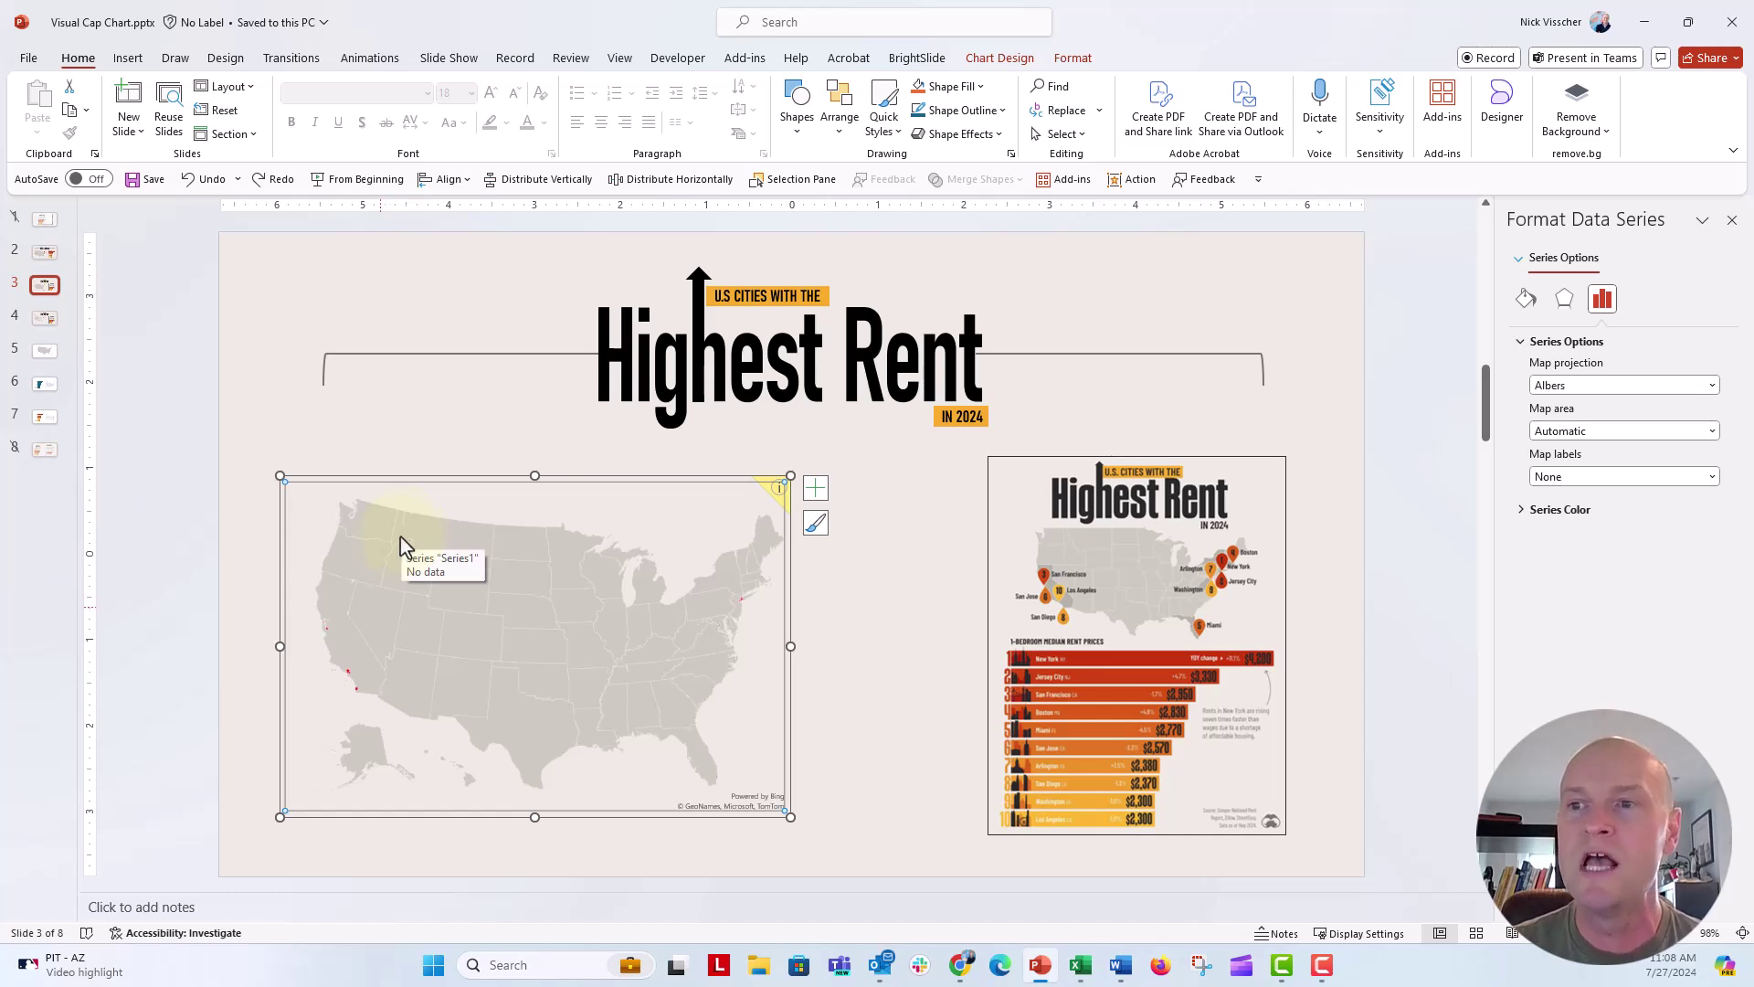
Set the map data series fill to No fill under Fill & Line
right_click(377, 574)
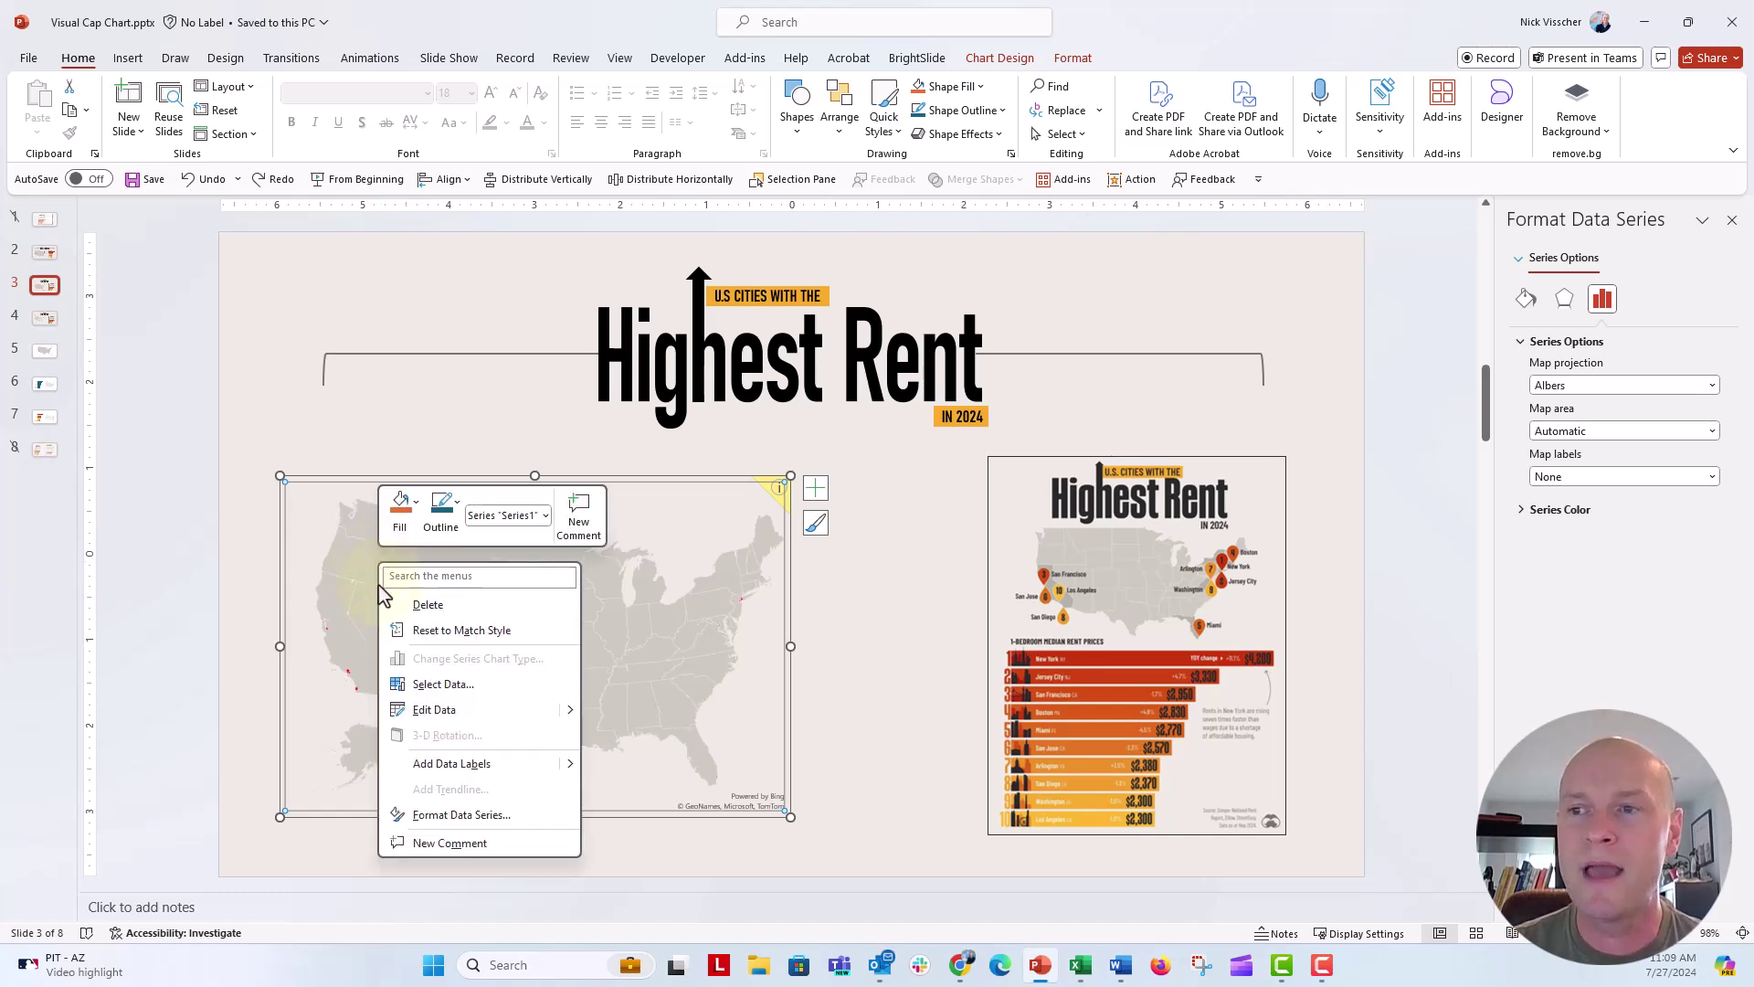
click(426, 814)
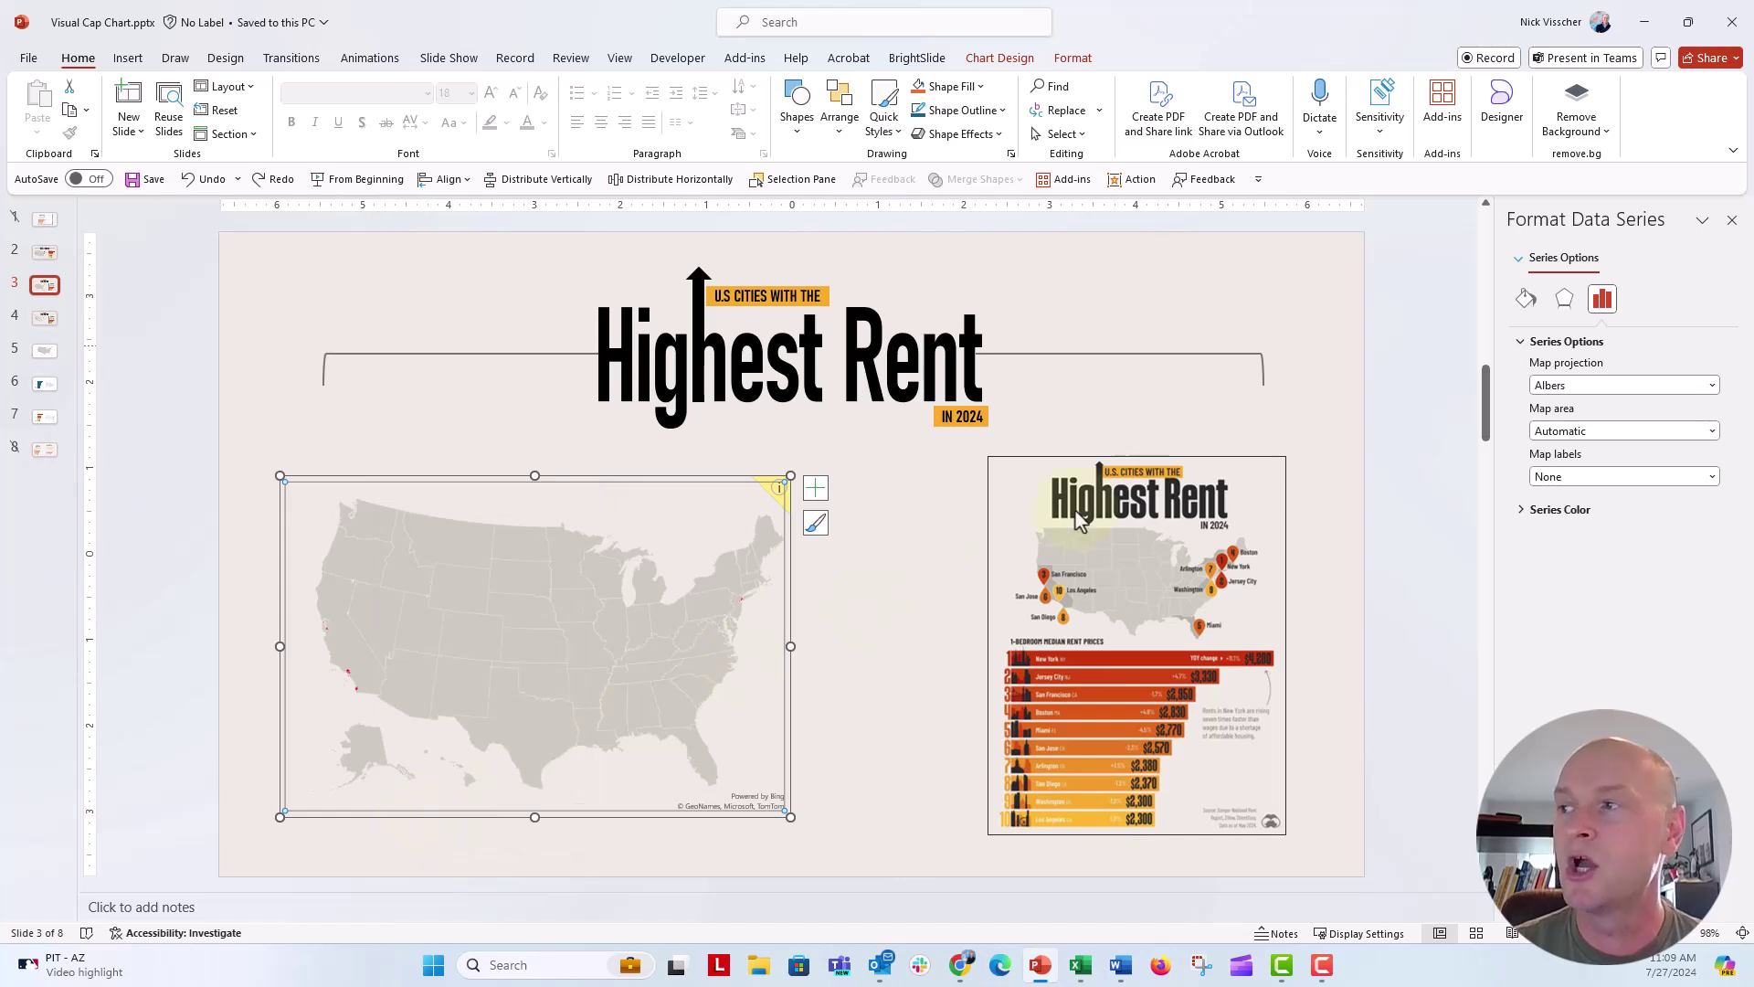
click(1526, 301)
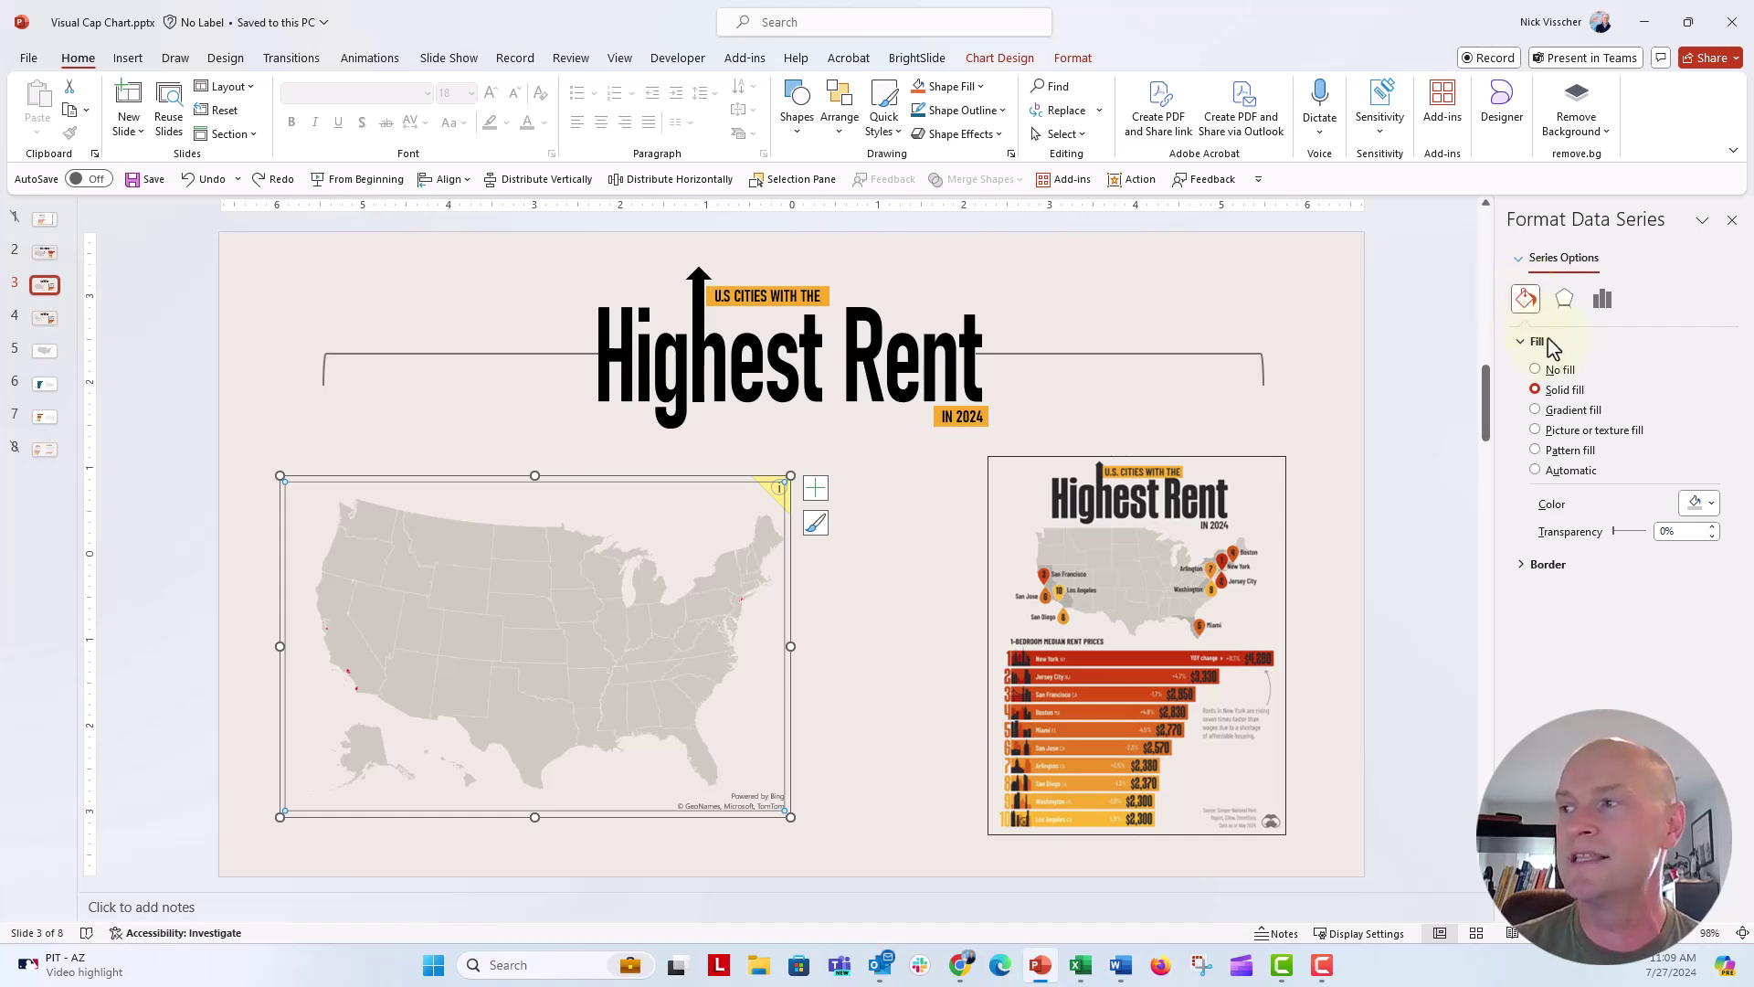
click(1559, 370)
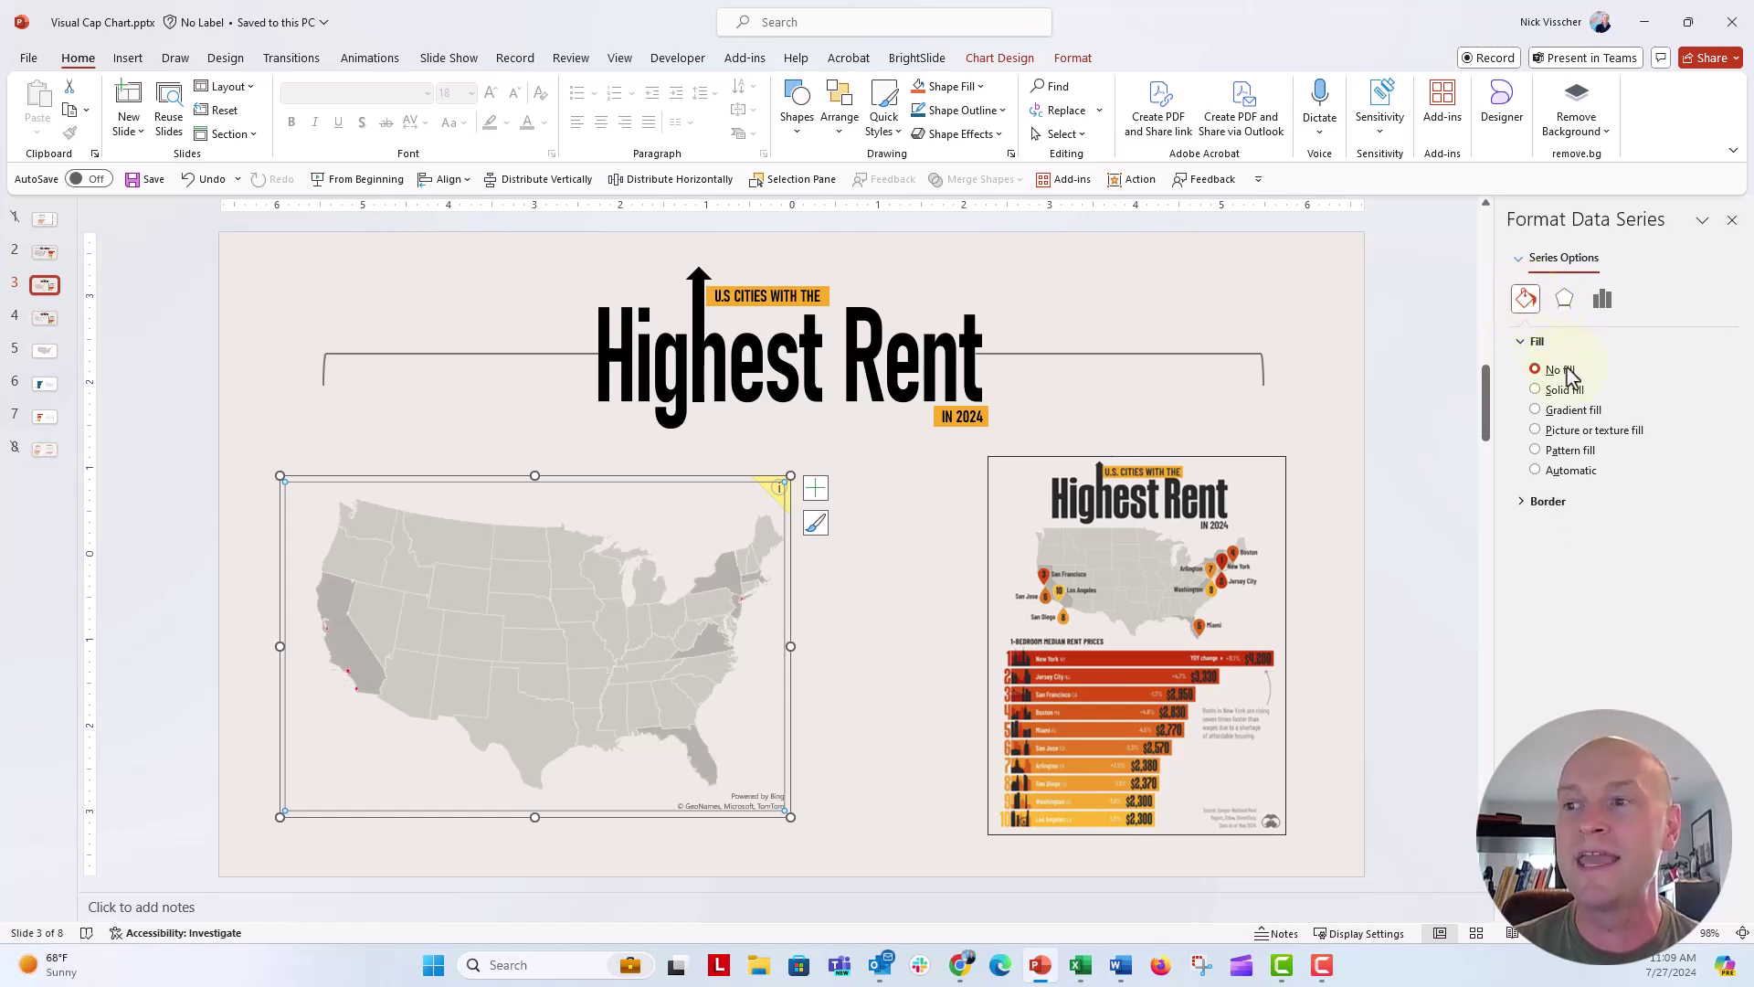